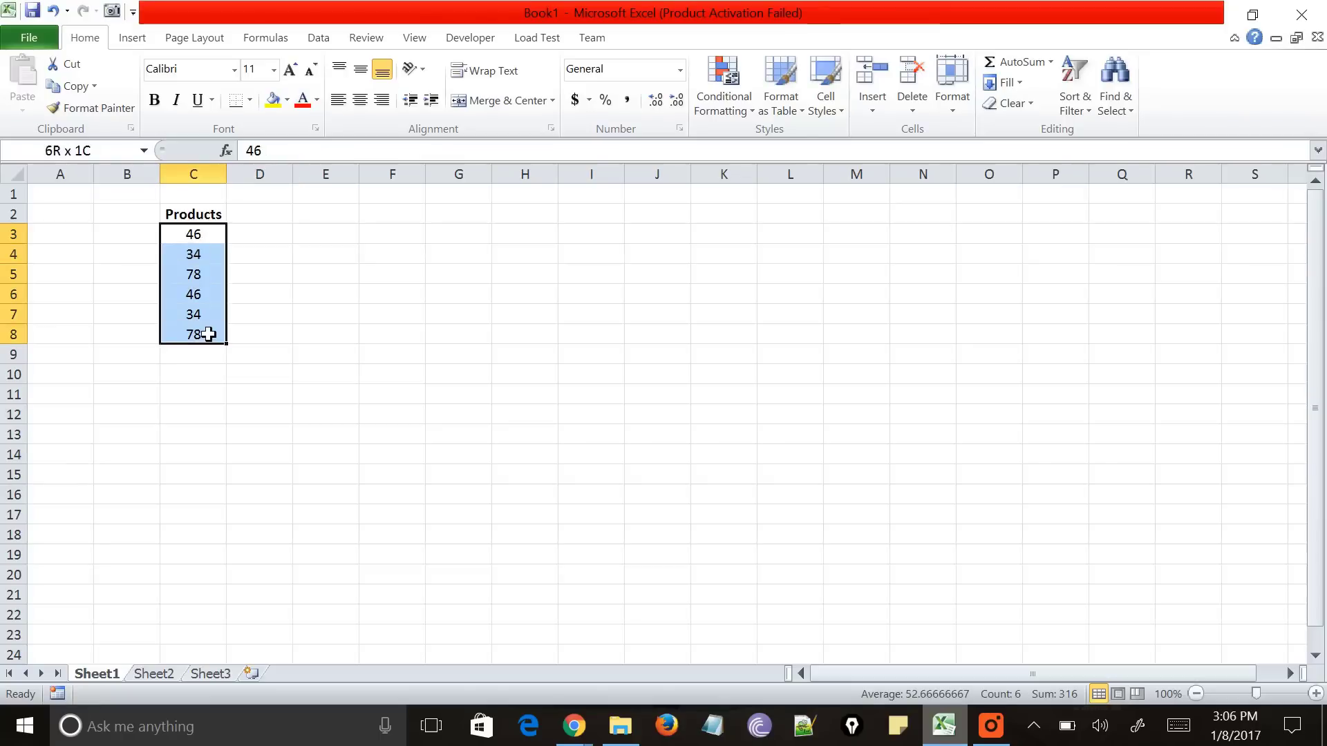
# Enter =SUM(C3:C8) in cell C9 so the Products total shows 316
pyautogui.click(211, 365)
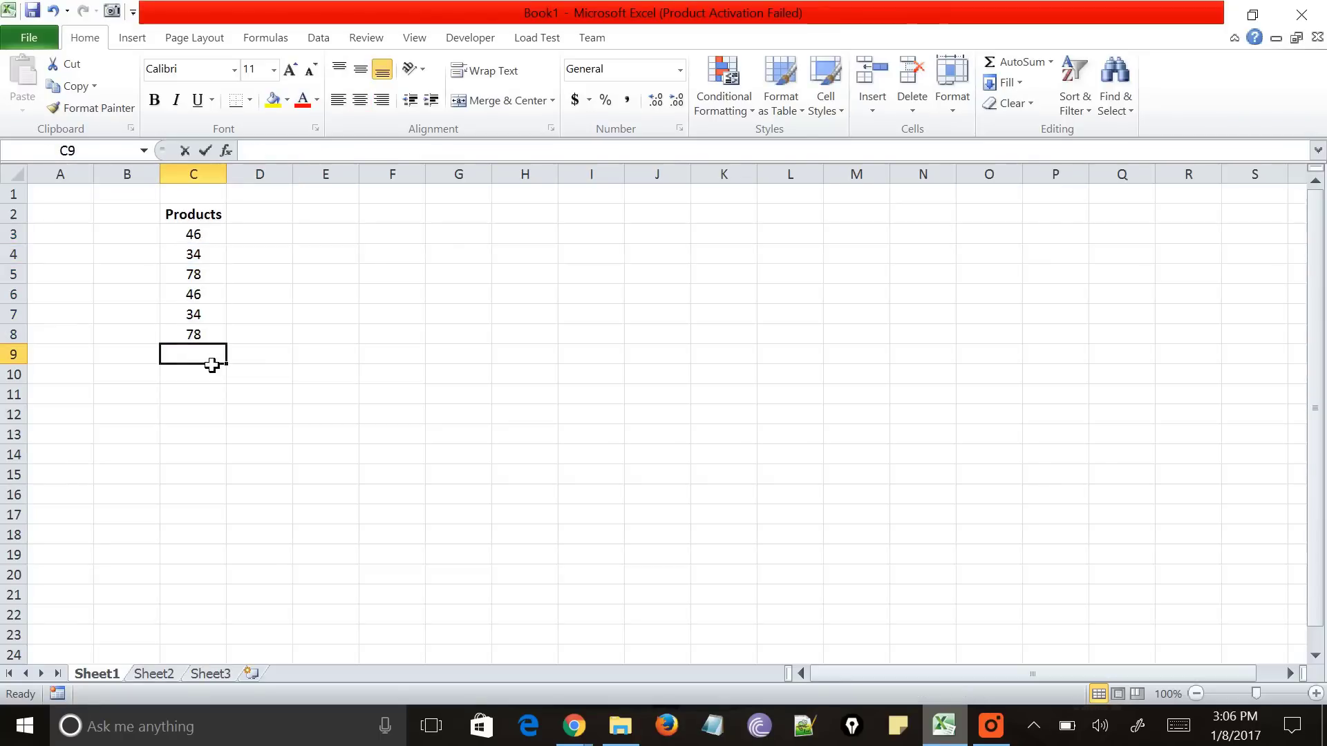
pyautogui.write('=SUM(')
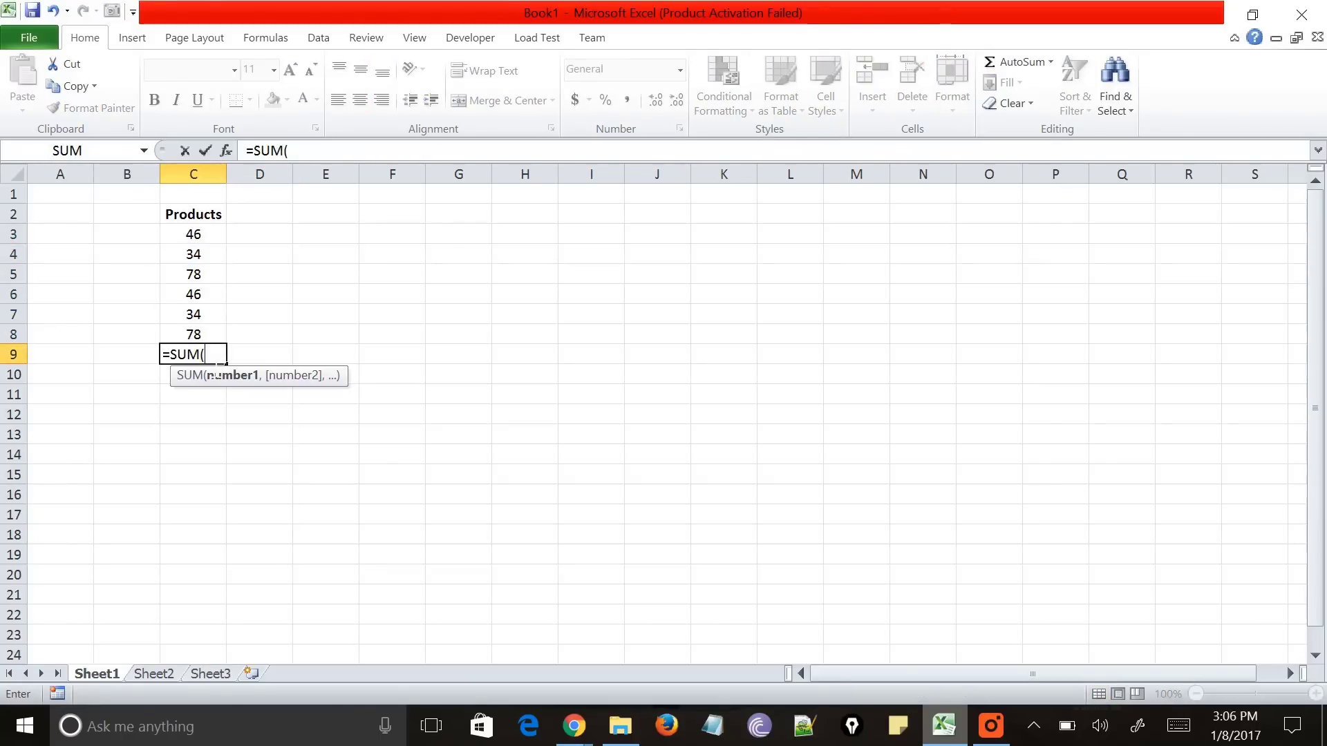
pyautogui.moveTo(207, 240); pyautogui.dragTo(223, 344)
pyautogui.write(')')
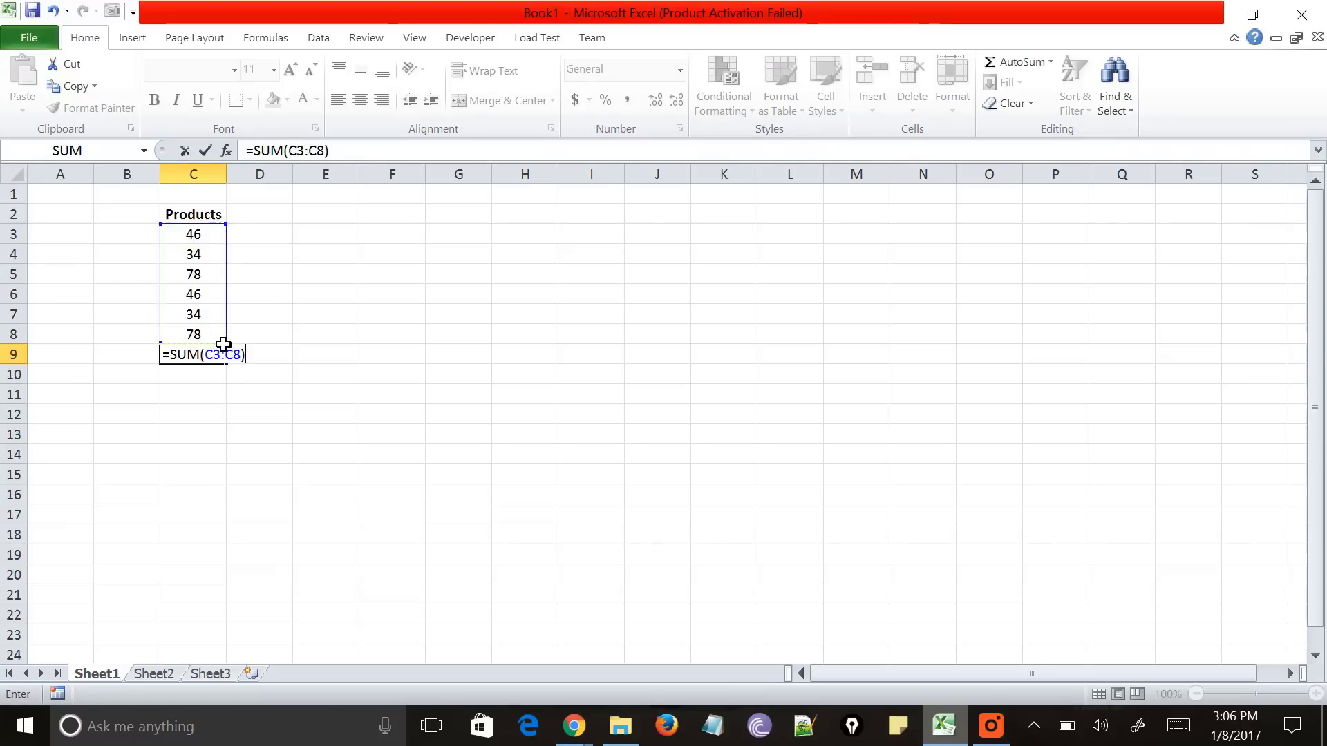
pyautogui.press('Return')
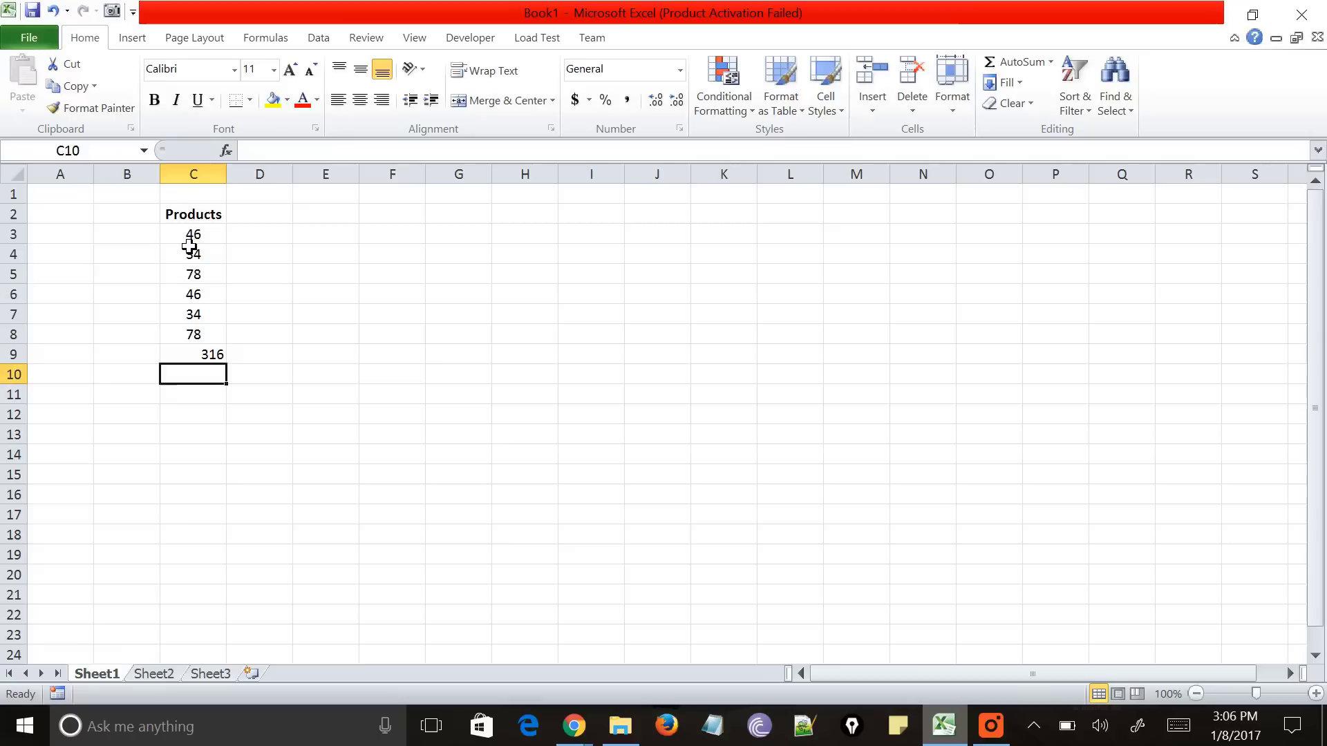
# Insert a 3-D column chart of the Products values in C3:C8
pyautogui.moveTo(193, 237); pyautogui.dragTo(205, 338)
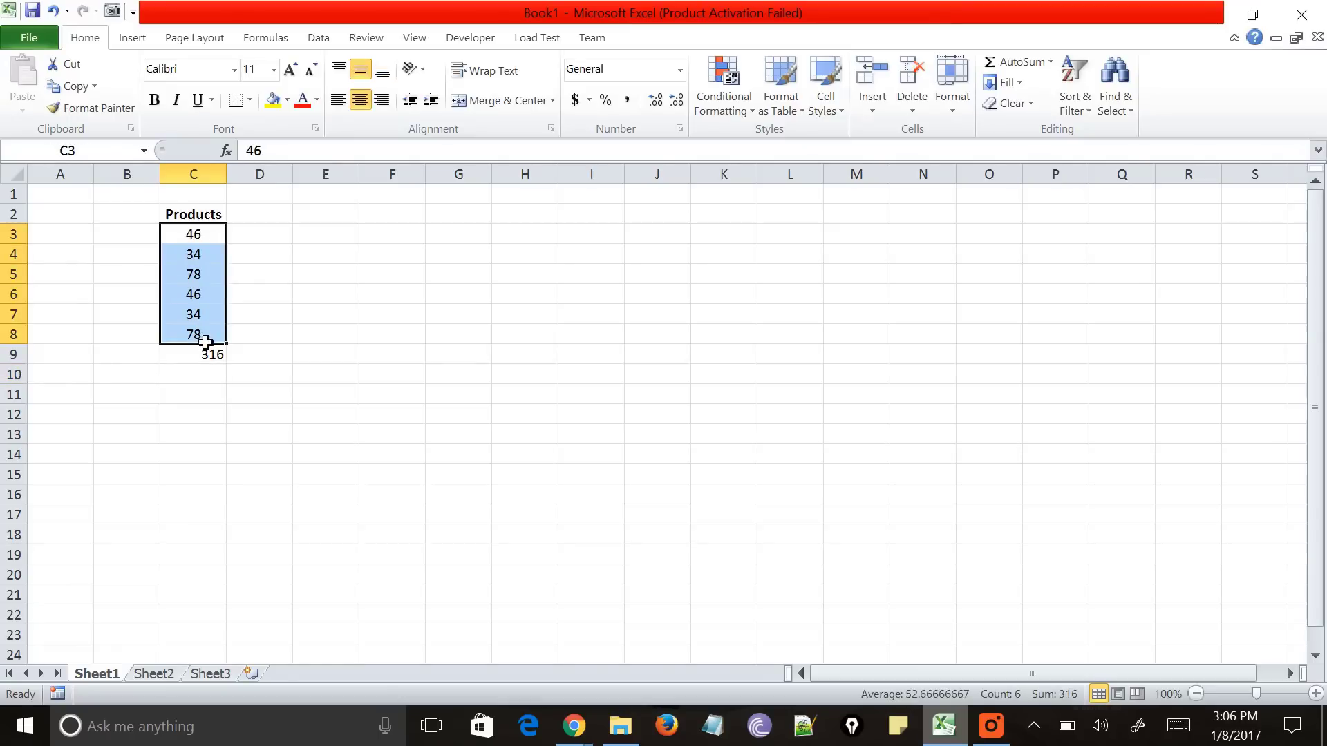
pyautogui.click(140, 41)
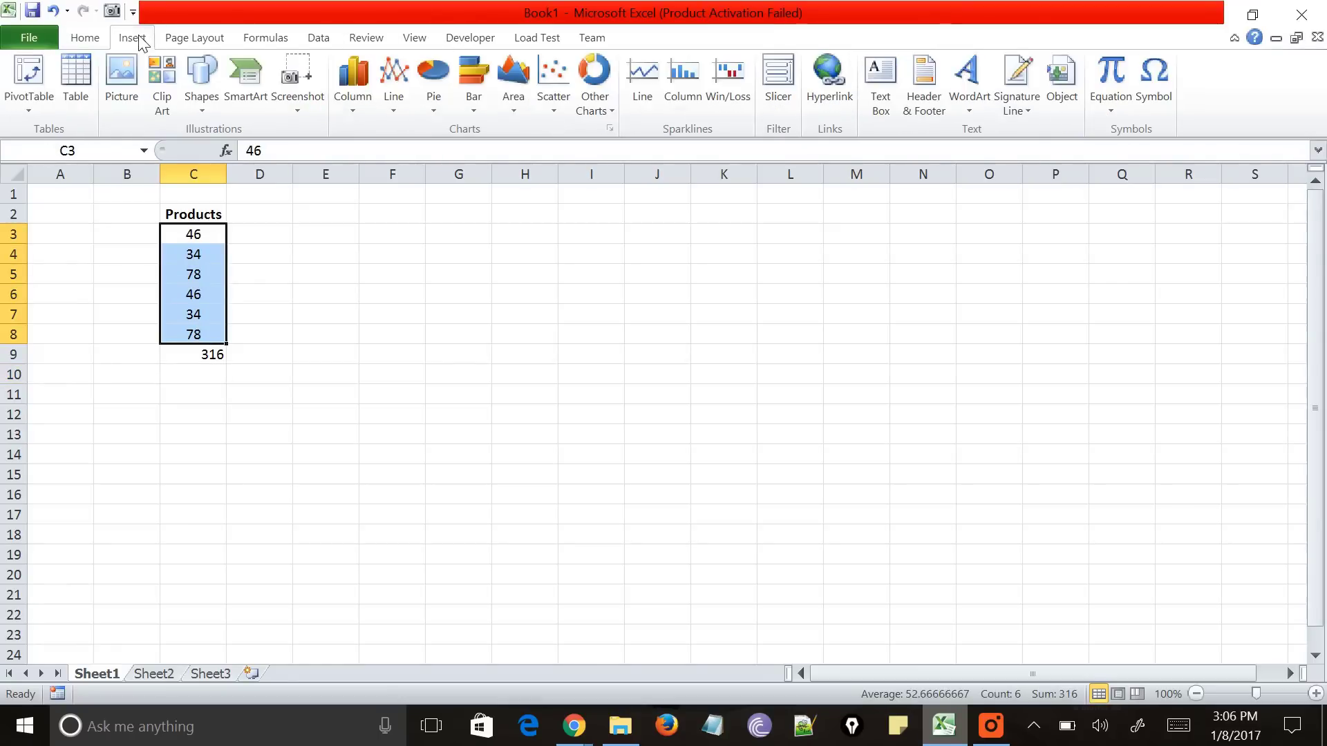
pyautogui.click(351, 115)
pyautogui.click(346, 256)
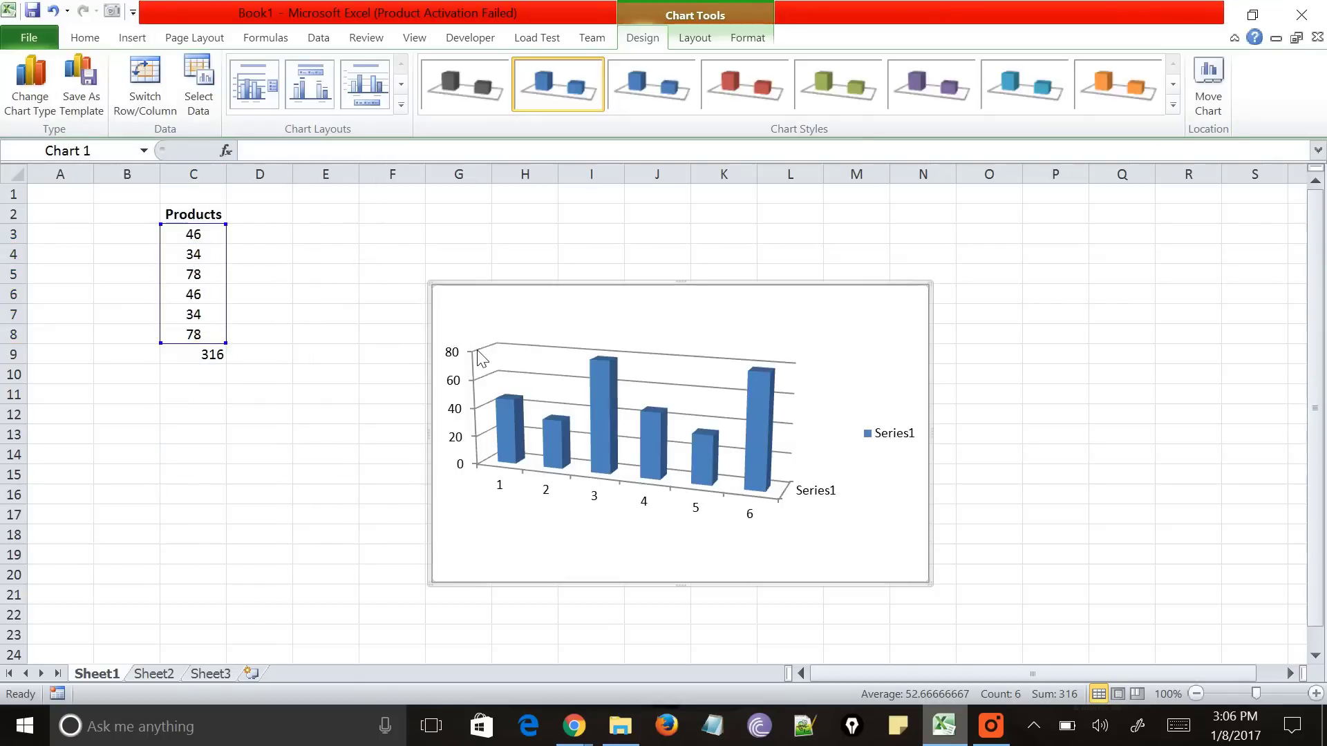
# Move the chart up beside the Products data and shift its plot area to the right
pyautogui.moveTo(536, 305); pyautogui.dragTo(354, 244)
pyautogui.click(602, 266)
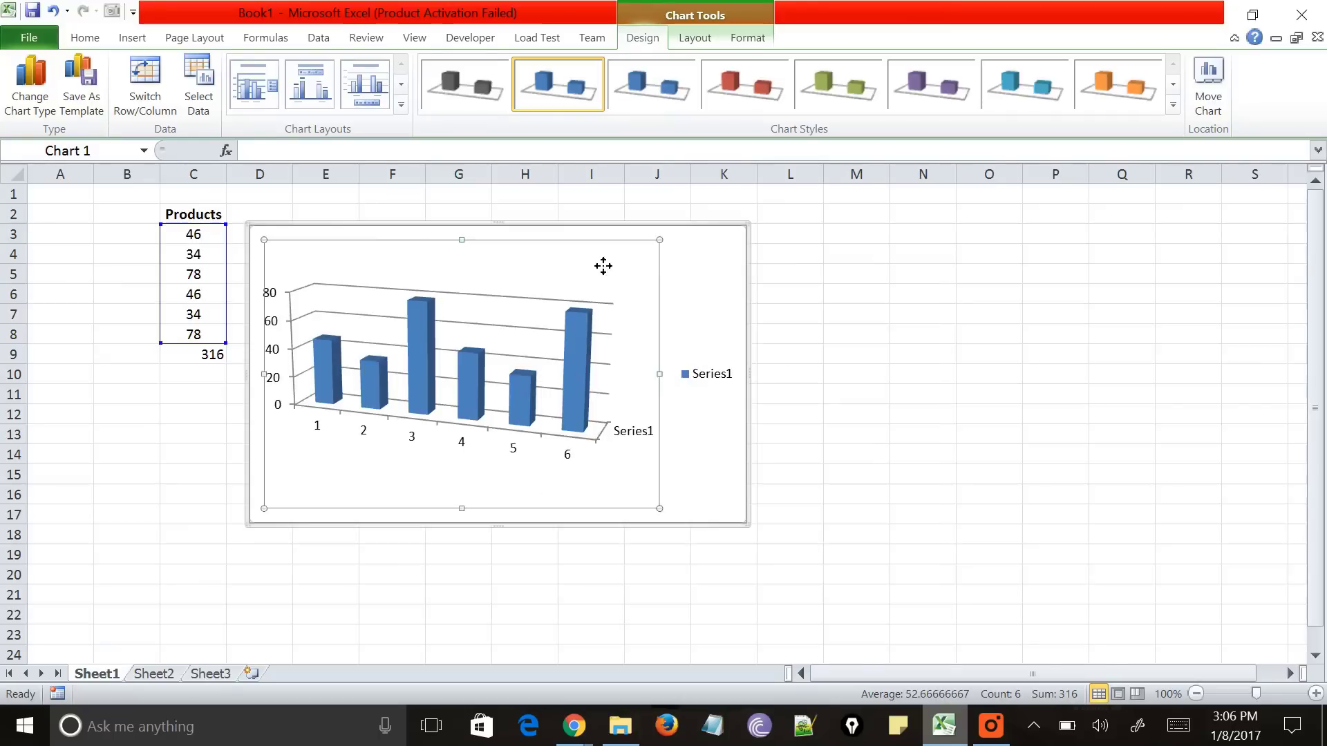
pyautogui.moveTo(601, 267); pyautogui.dragTo(678, 275)
pyautogui.click(855, 320)
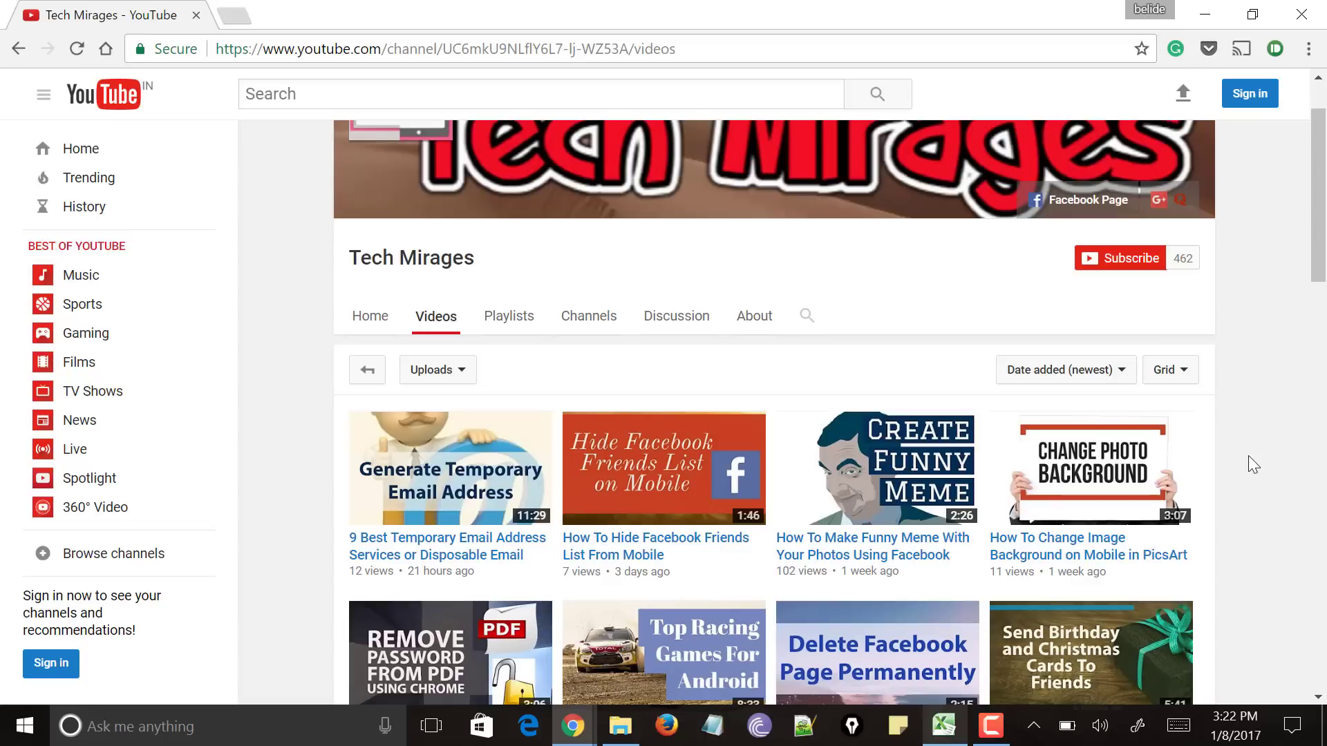
# Scroll through the Tech Mirages channel videos page, then return to the Excel workbook
pyautogui.scroll(1, 1249, 454)
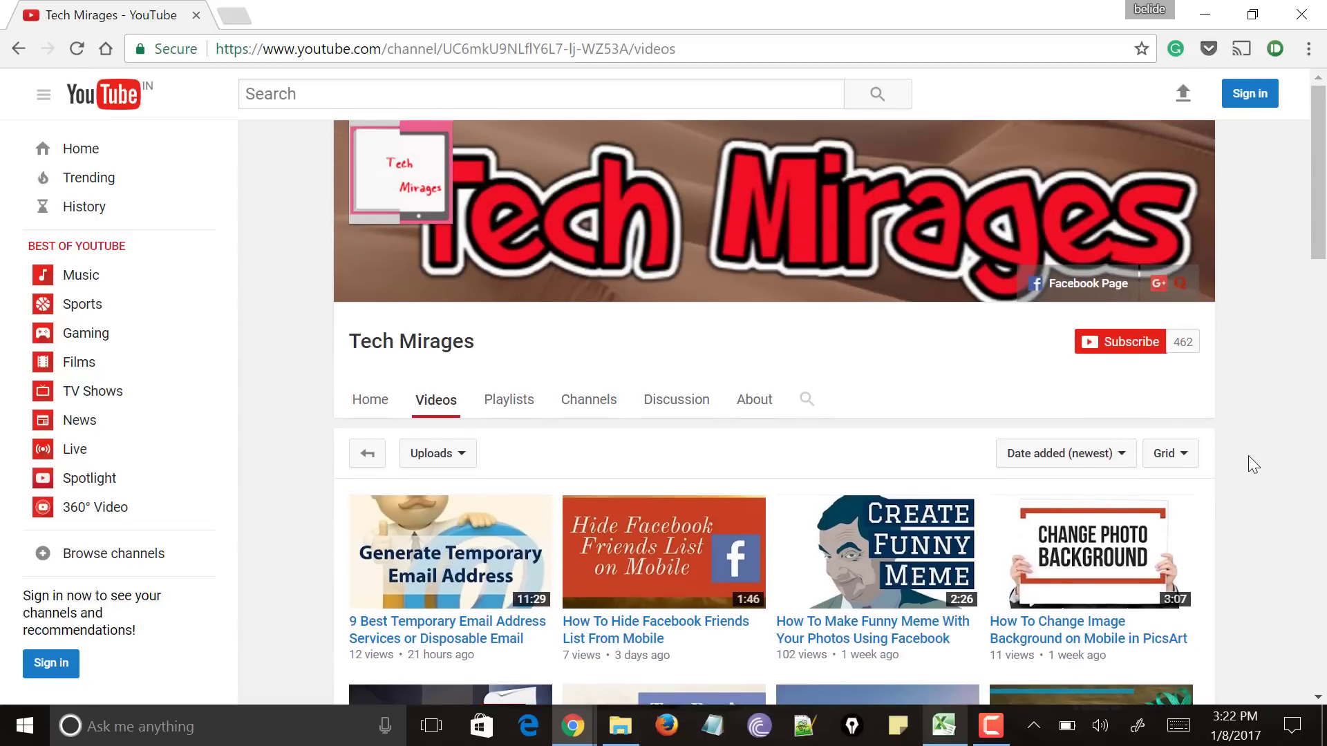
pyautogui.scroll(-3, 1249, 457)
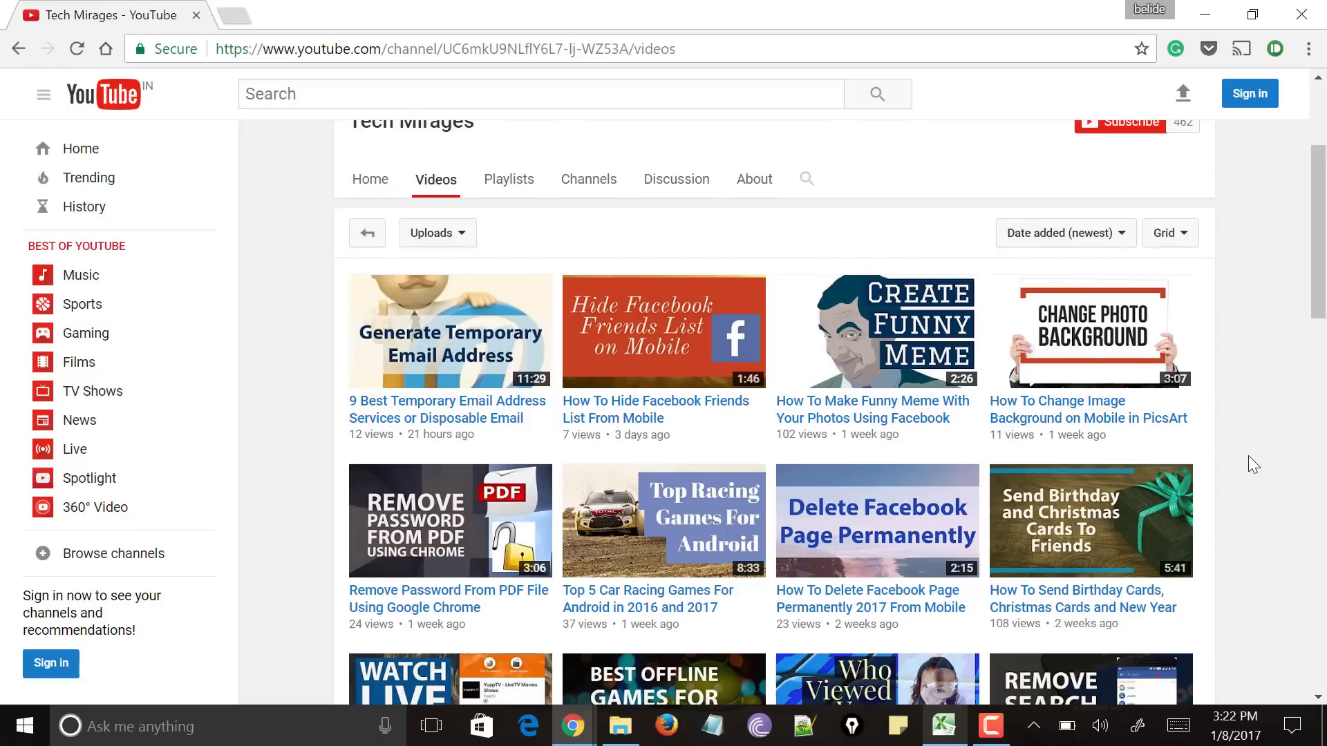
pyautogui.scroll(3, 1248, 457)
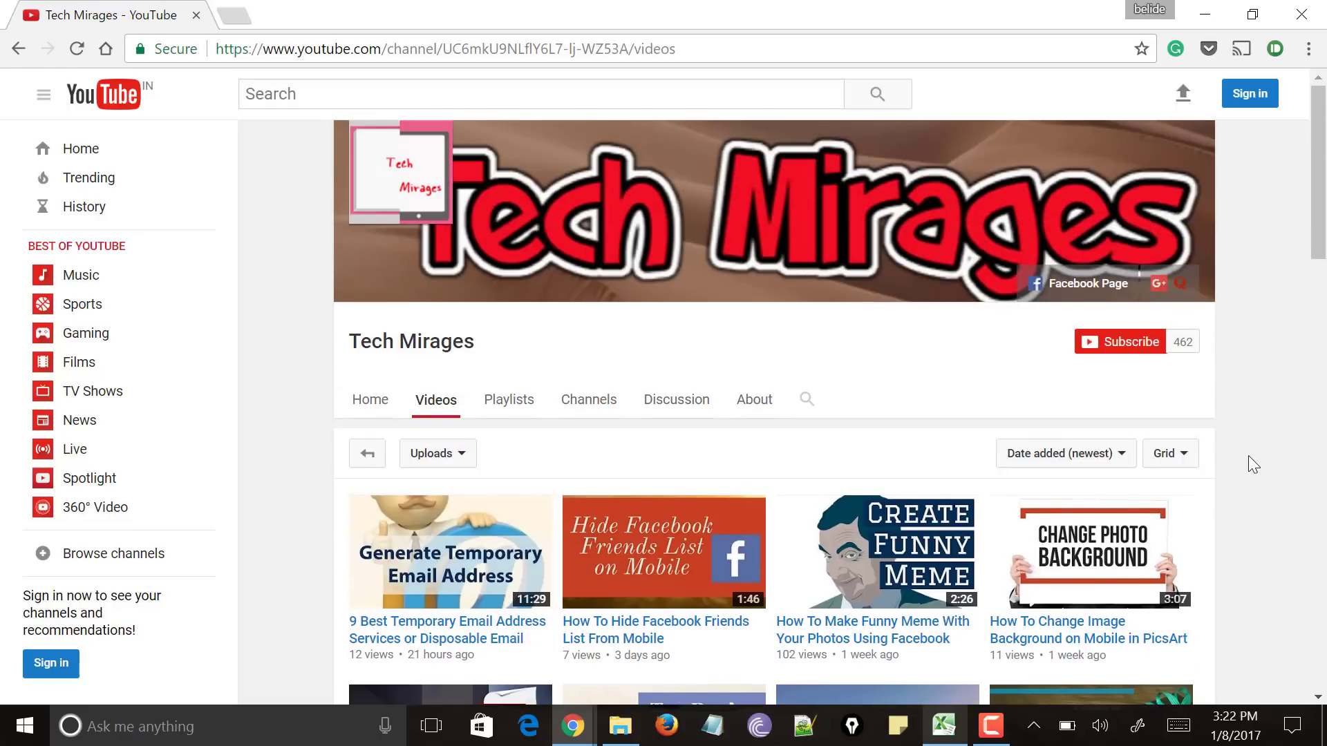
pyautogui.scroll(-1, 1249, 455)
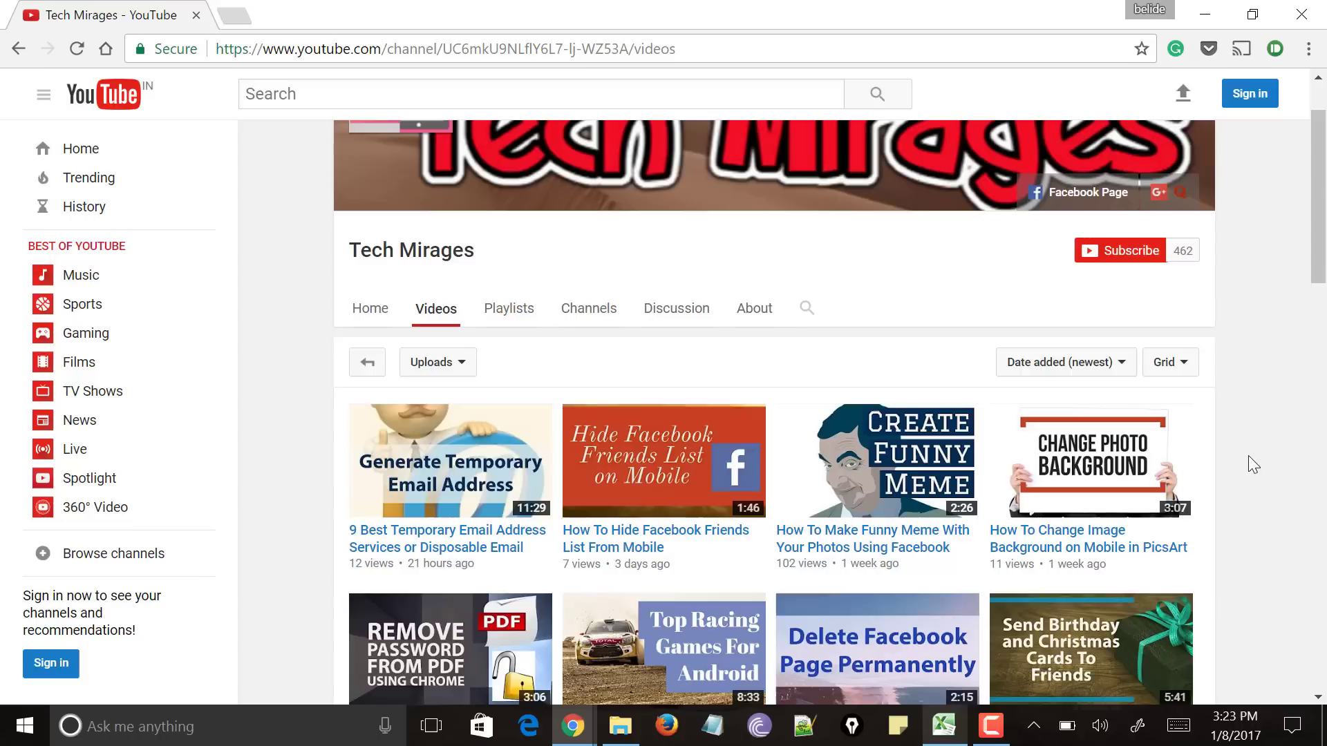
pyautogui.scroll(1, 1248, 455)
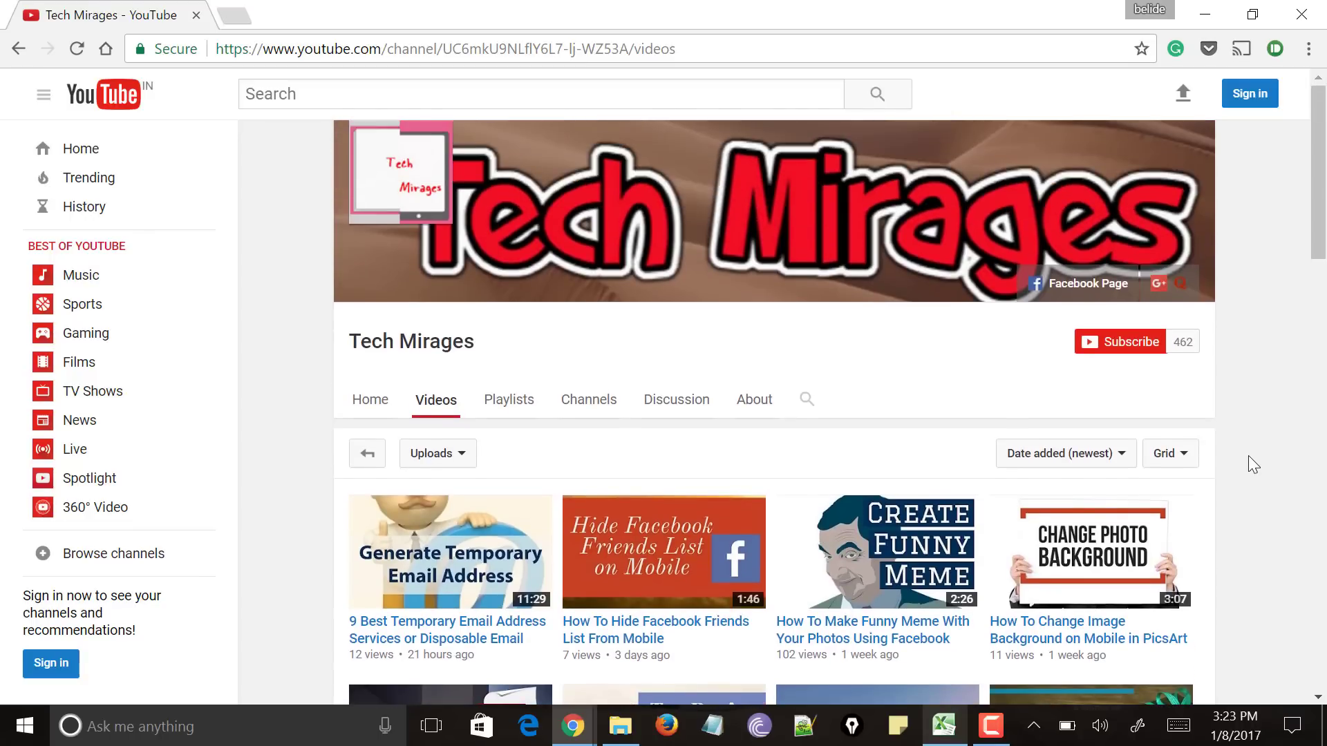
pyautogui.scroll(-2, 1248, 457)
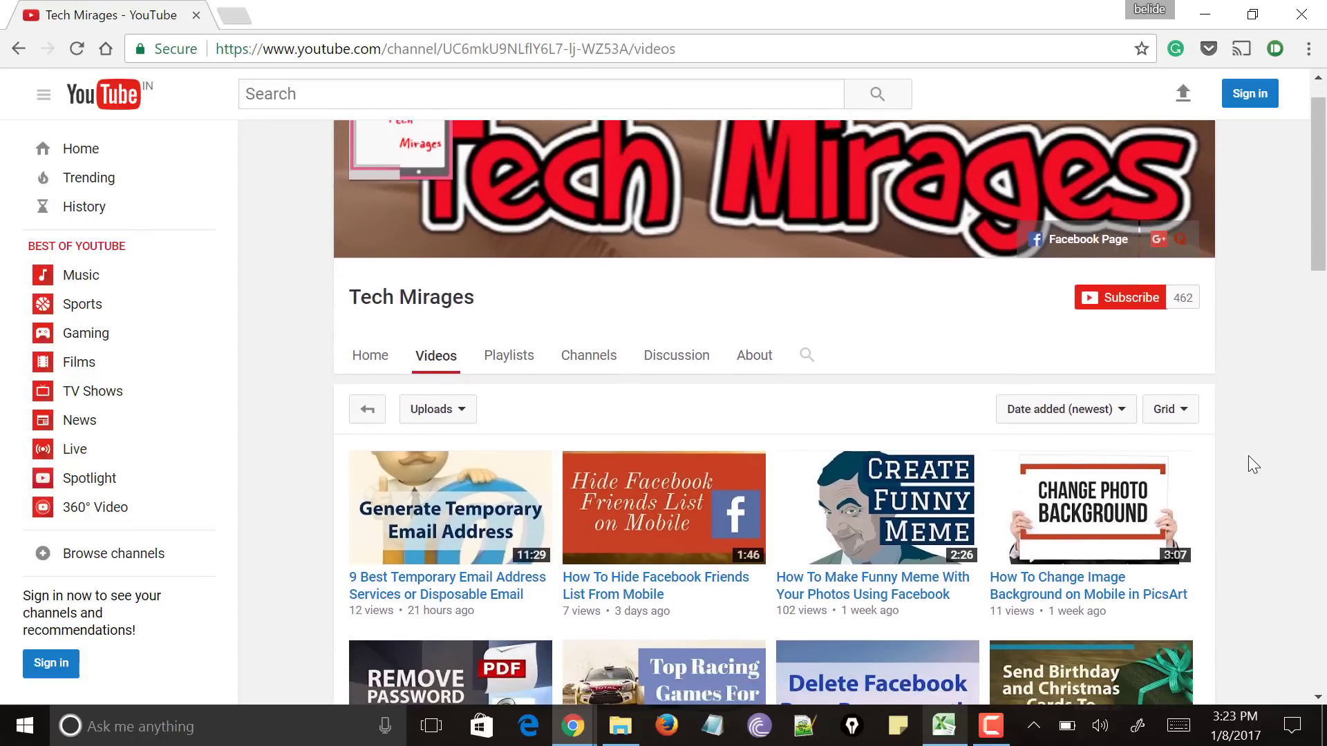
pyautogui.scroll(2, 1248, 456)
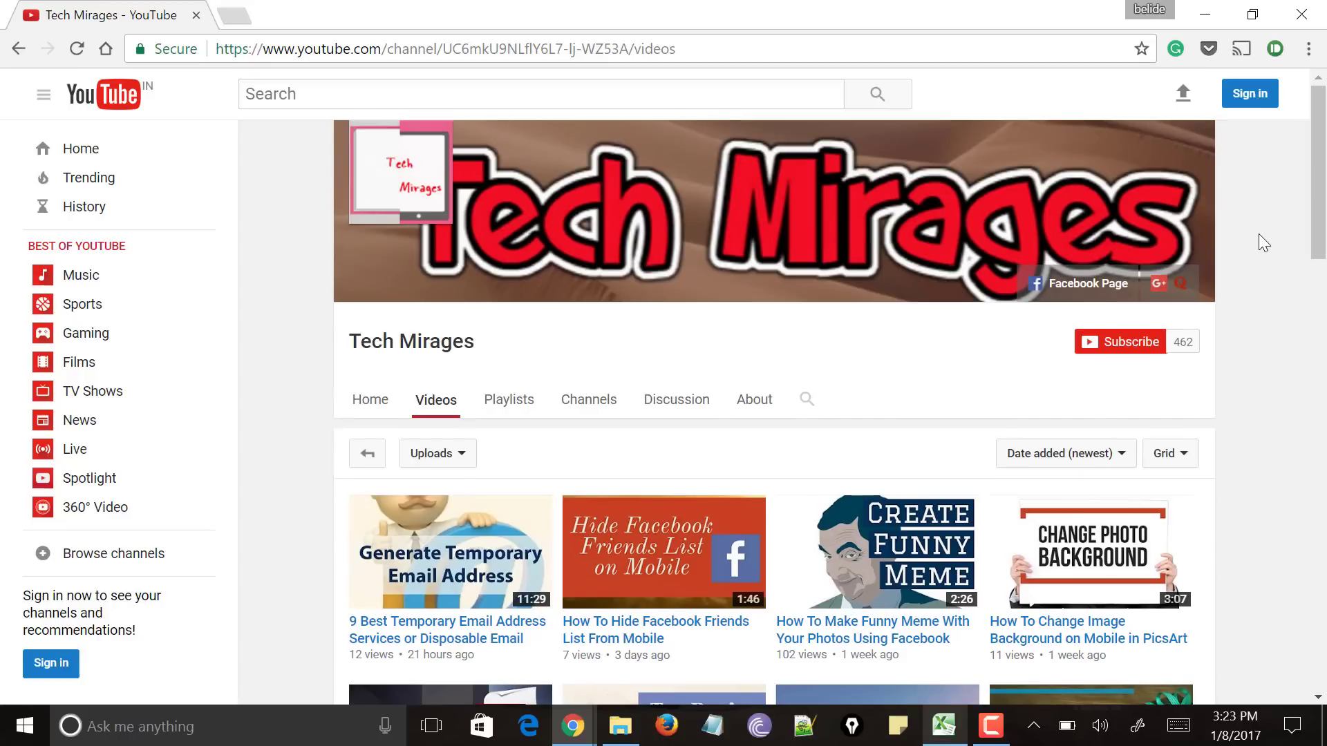
pyautogui.moveTo(1319, 172); pyautogui.dragTo(1320, 239)
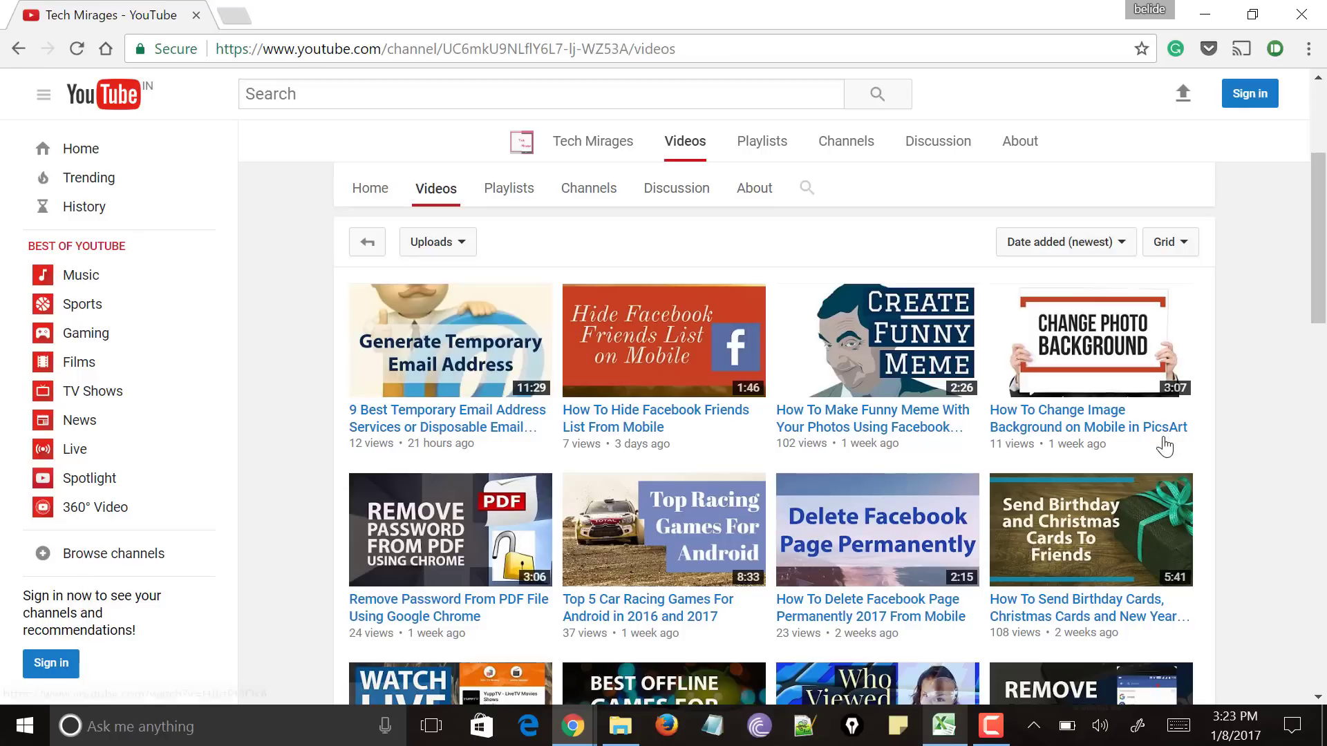
pyautogui.click(943, 739)
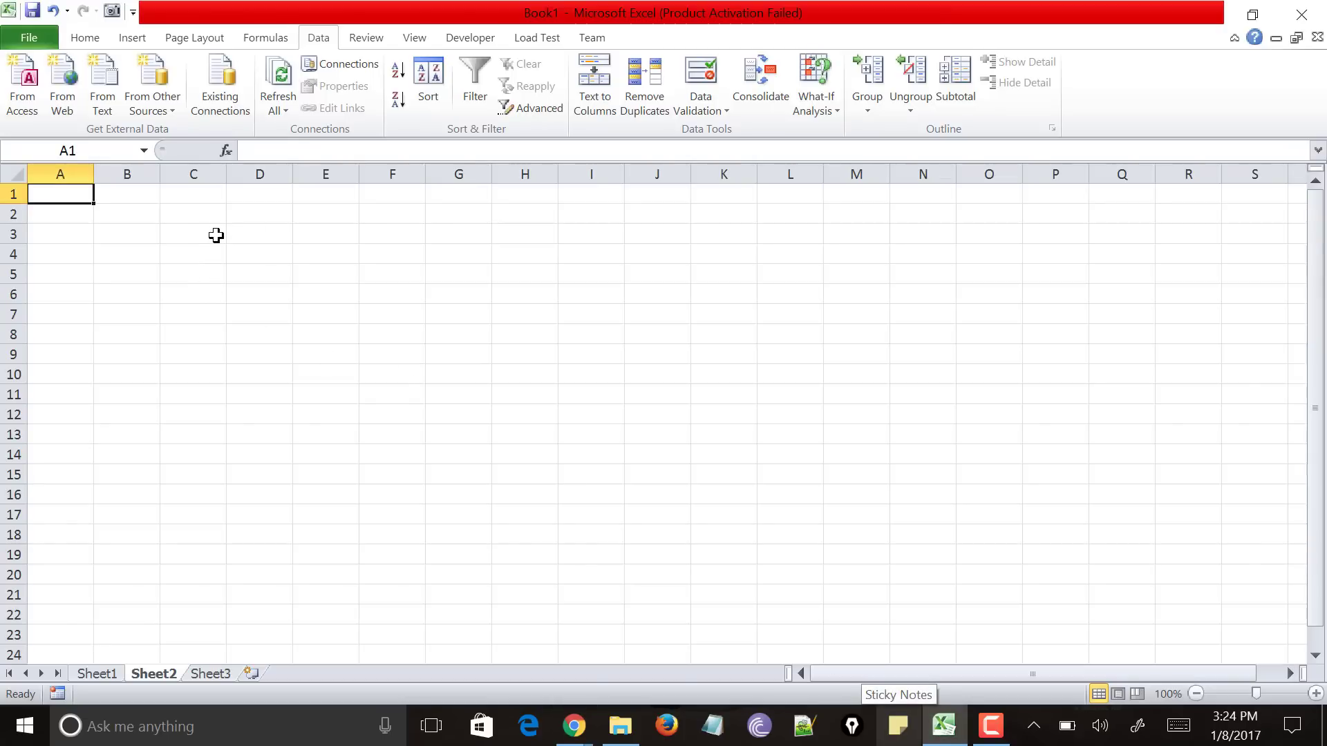
# Add the MSN MoneyCentral Investor Stock Quotes connection through Data > Connections > Add
pyautogui.click(265, 38)
pyautogui.click(318, 40)
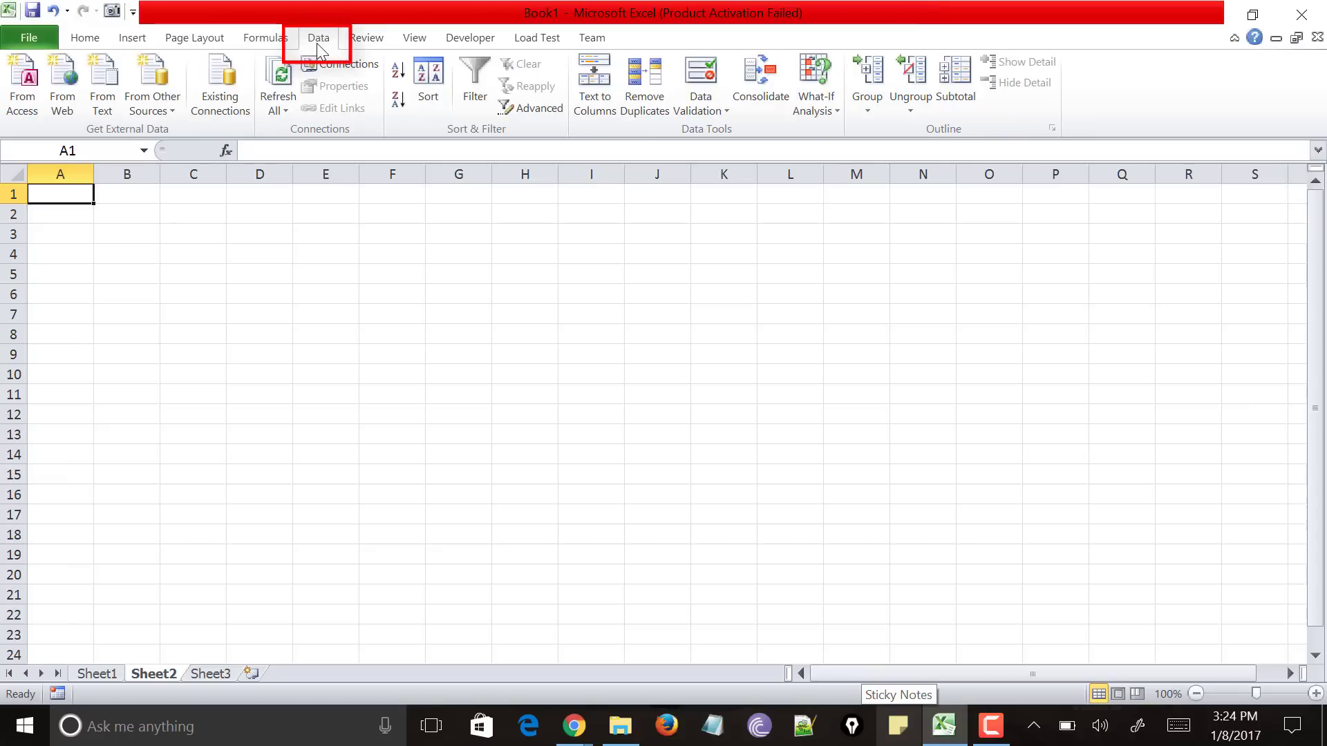
pyautogui.click(355, 65)
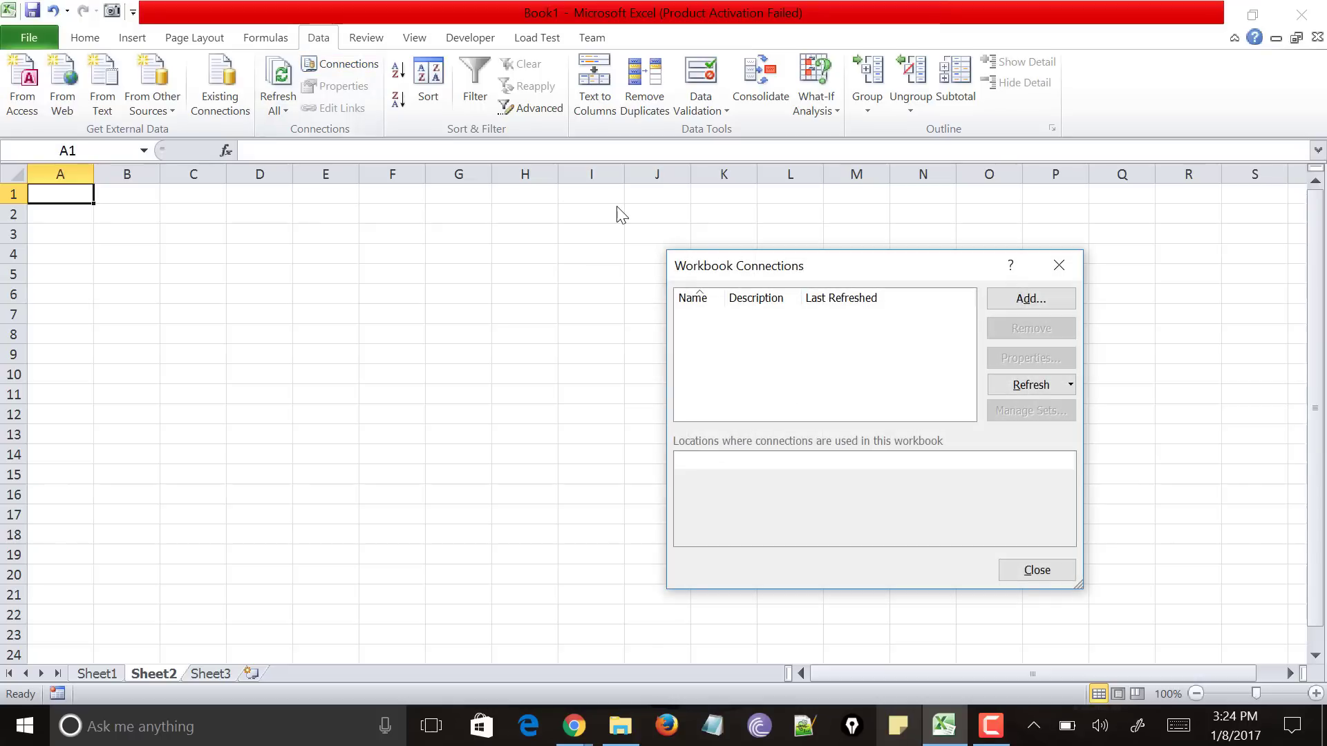
pyautogui.moveTo(765, 270); pyautogui.dragTo(696, 263)
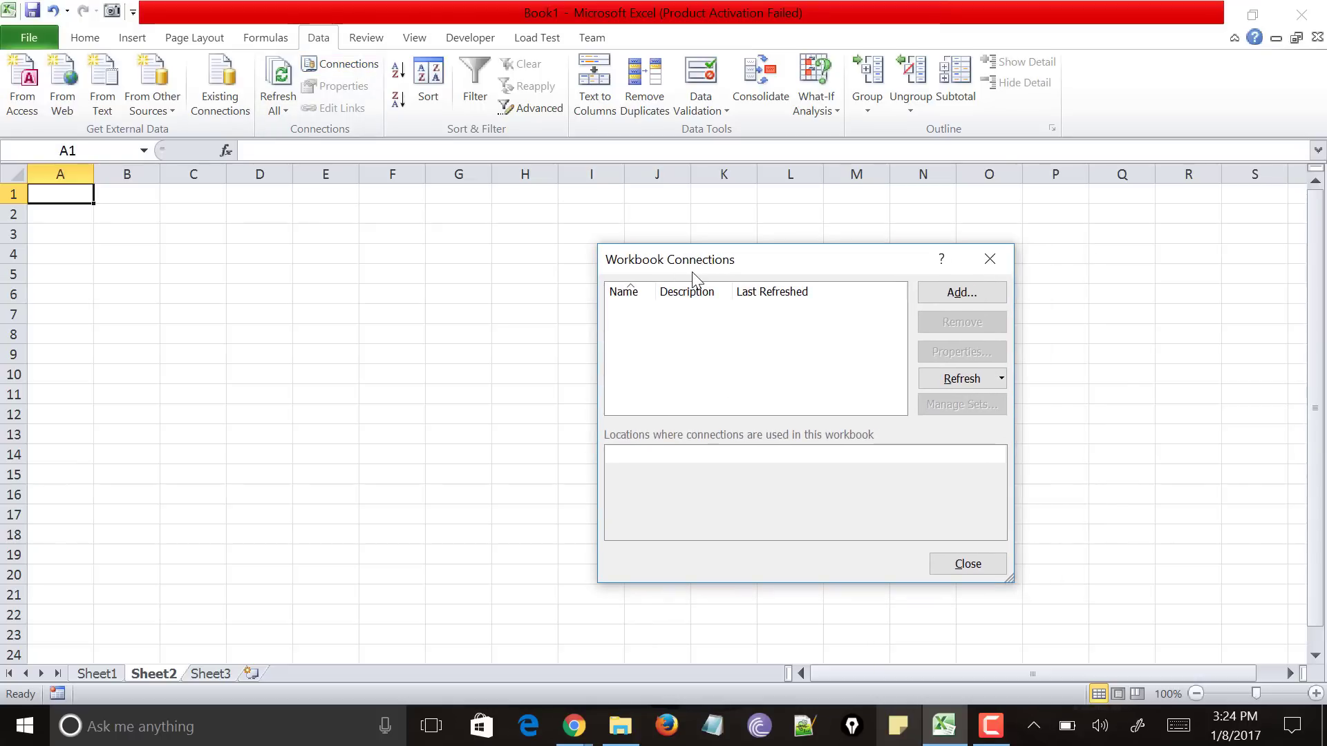
pyautogui.click(995, 295)
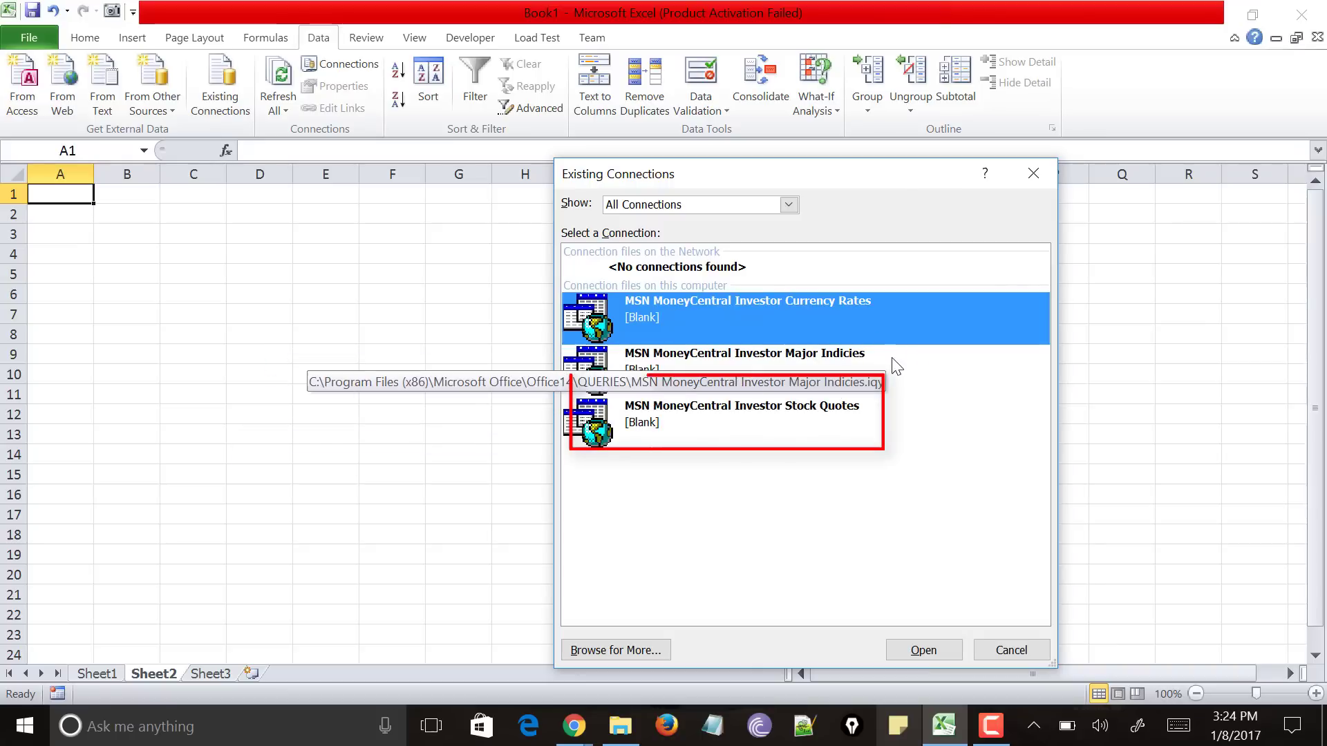
pyautogui.click(857, 420)
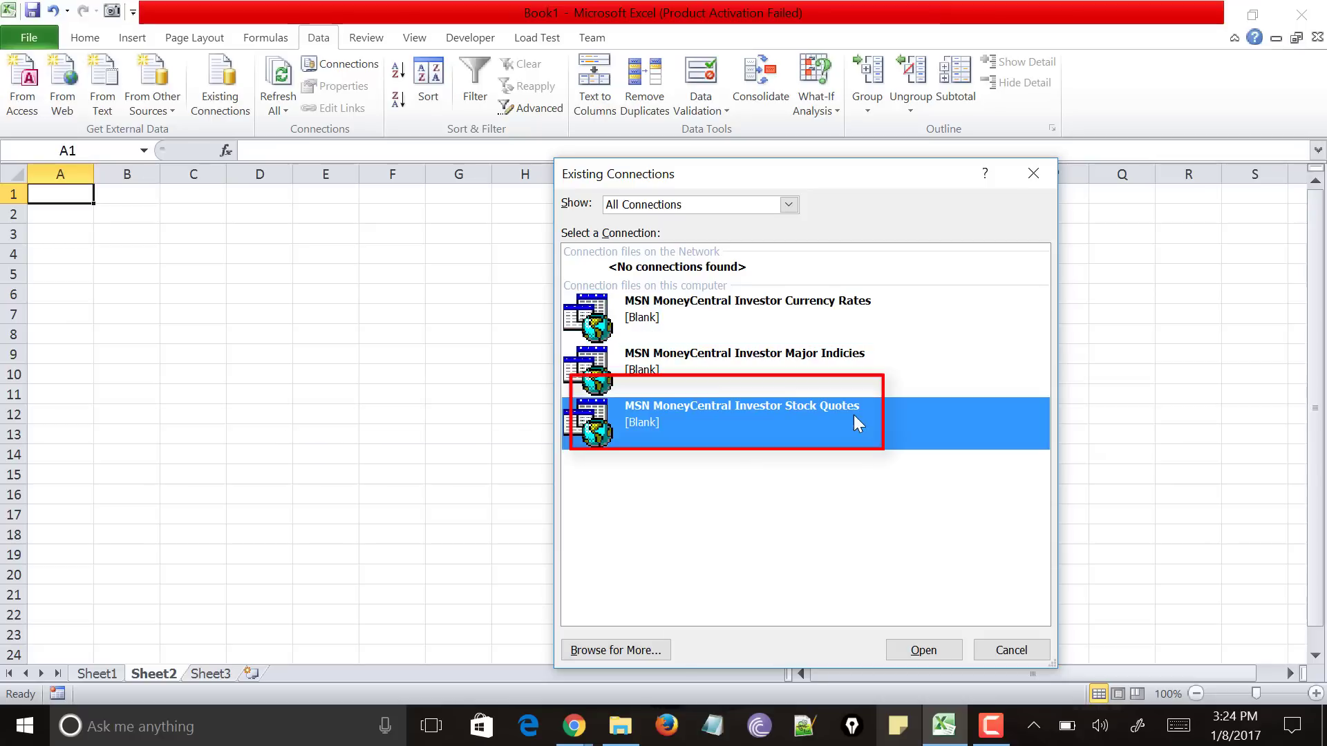
pyautogui.click(919, 651)
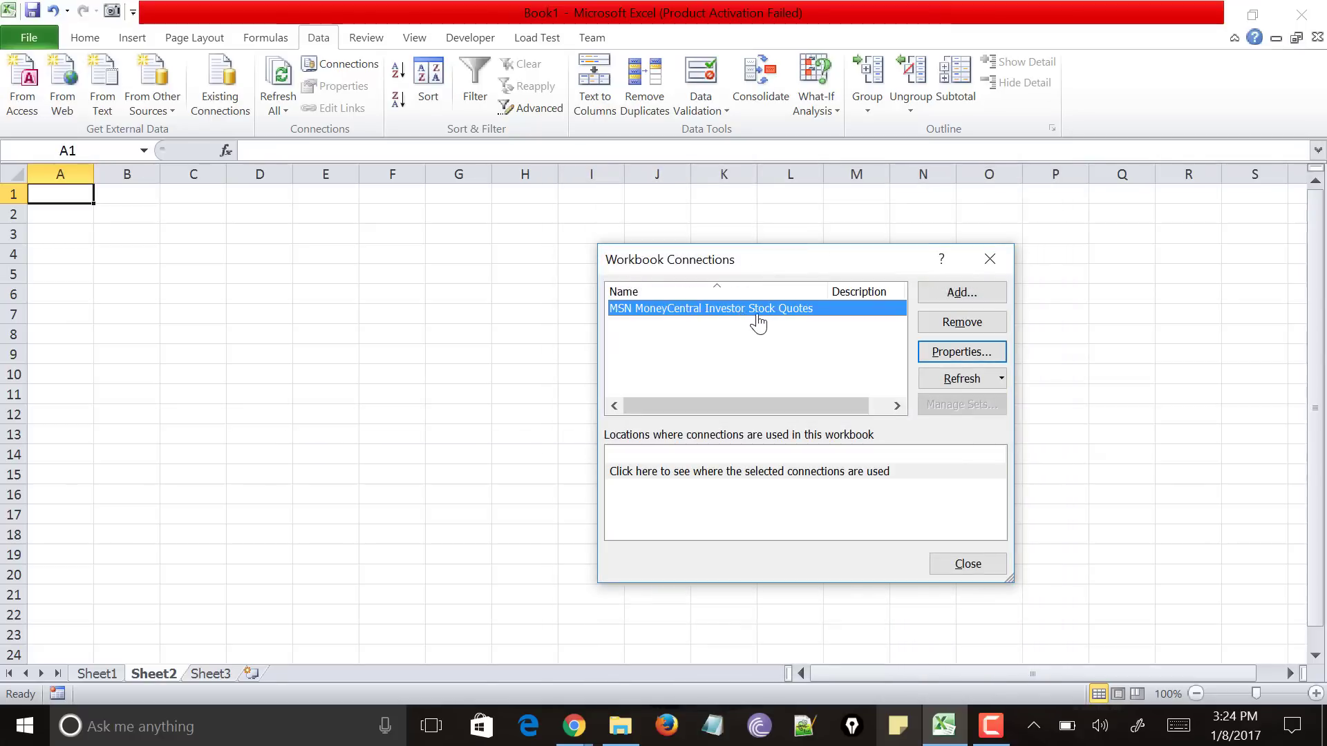
# In the Stock Quotes connection properties, set refresh every 1 minute and refresh when the file opens
pyautogui.click(985, 354)
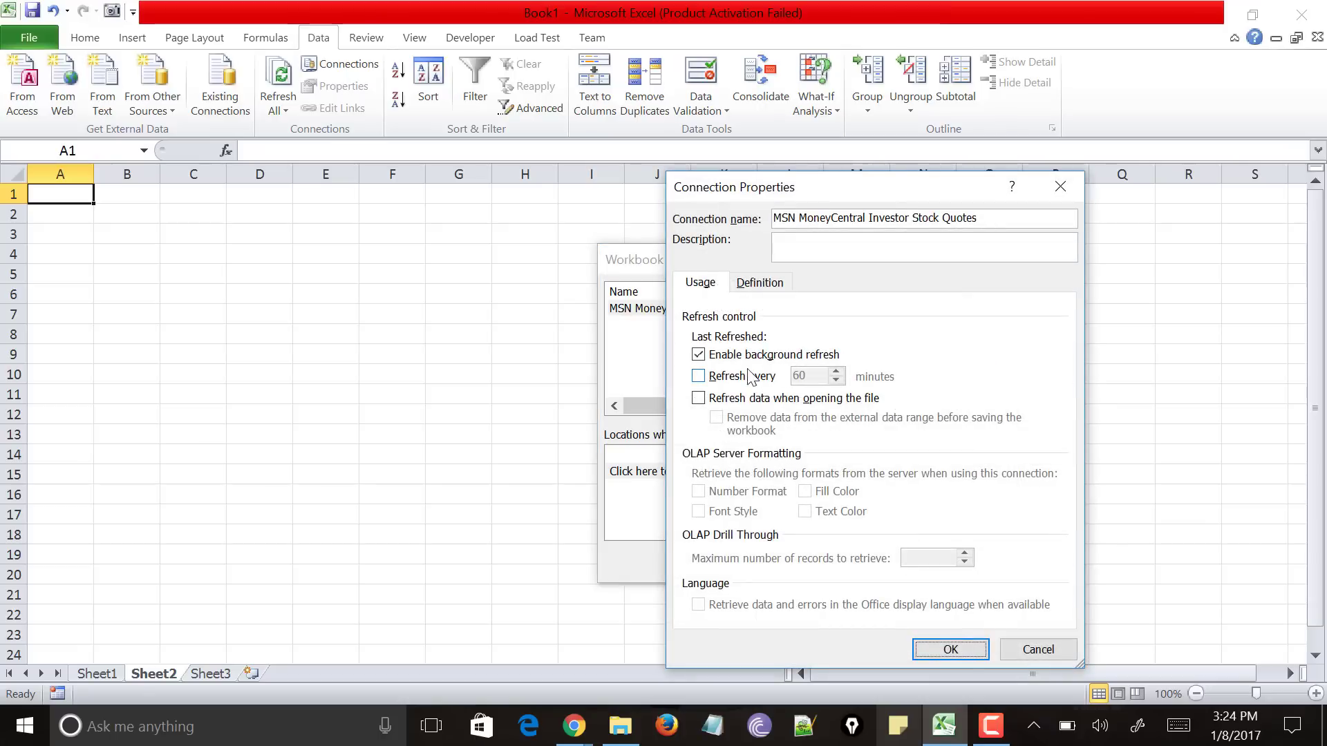
pyautogui.click(733, 380)
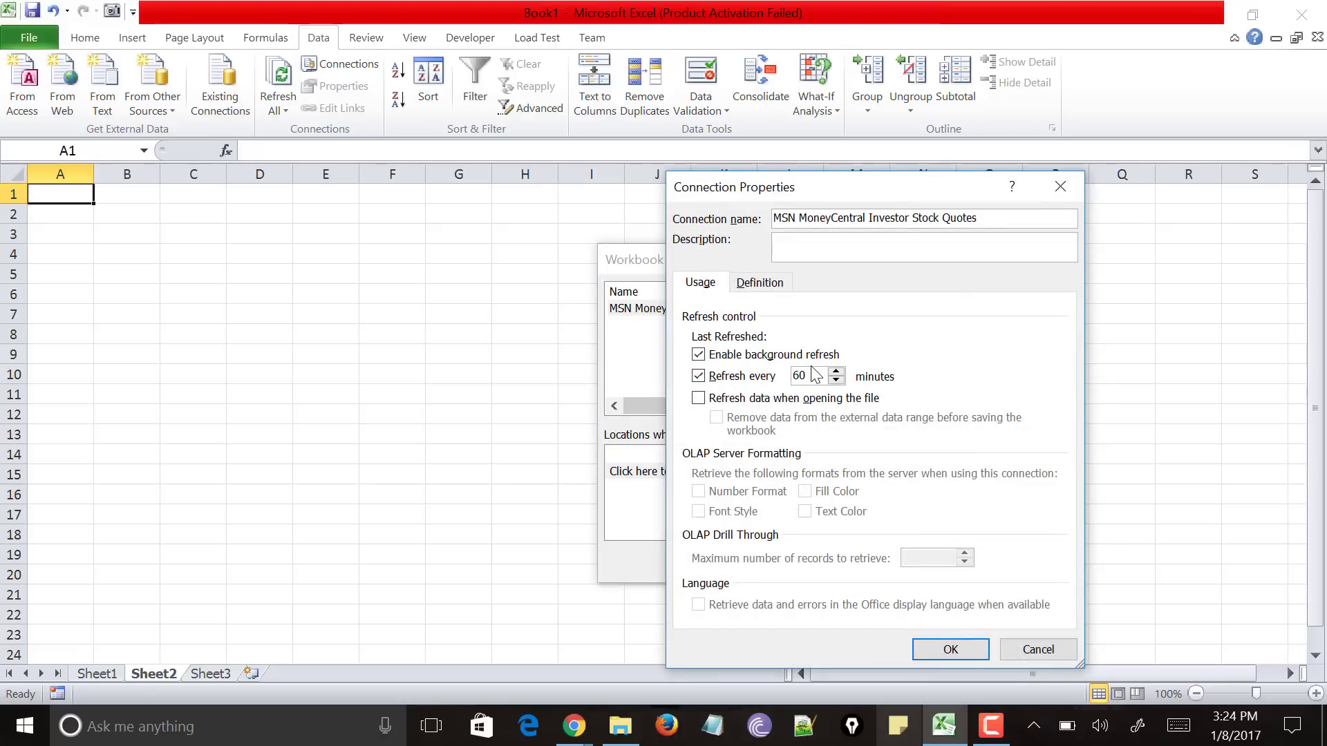
pyautogui.doubleClick(796, 376)
pyautogui.click(700, 403)
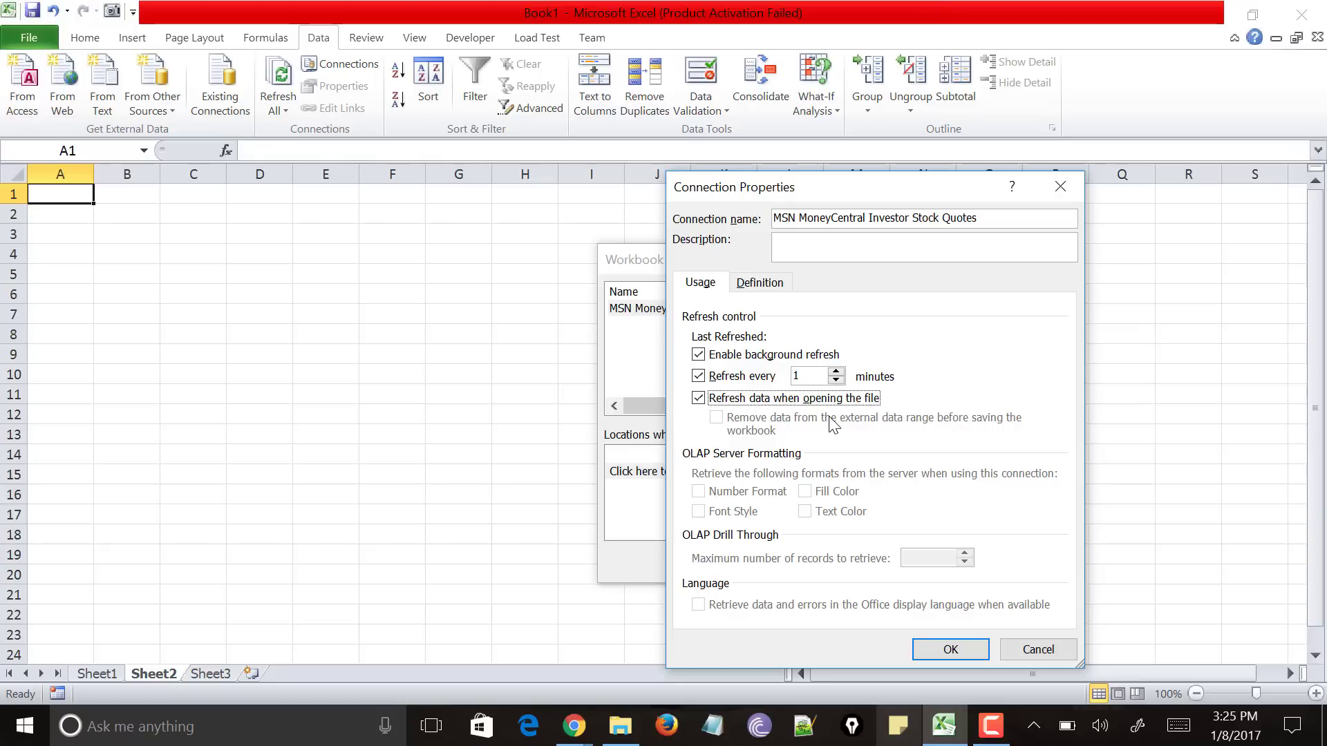
pyautogui.click(949, 648)
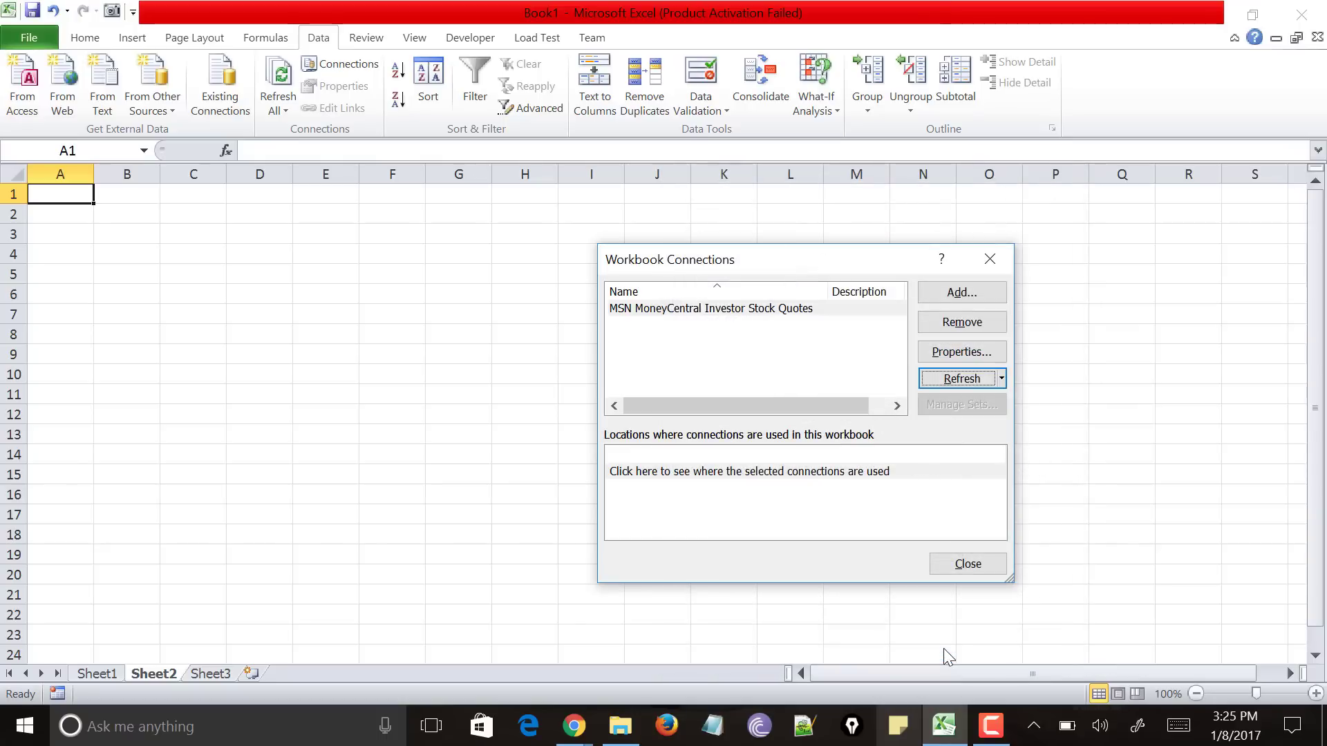
# Import the Stock Quotes connection from Existing Connections into Sheet2 starting at cell A1
pyautogui.click(958, 566)
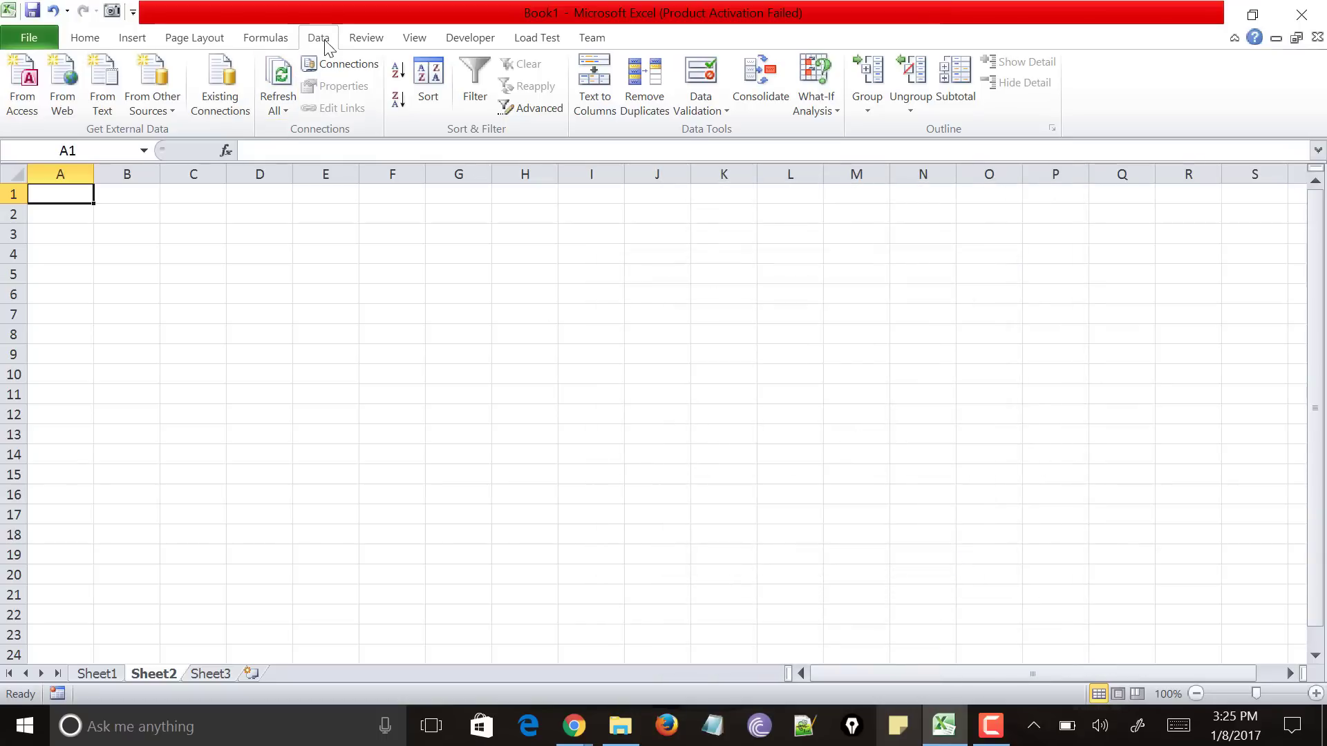
pyautogui.click(227, 112)
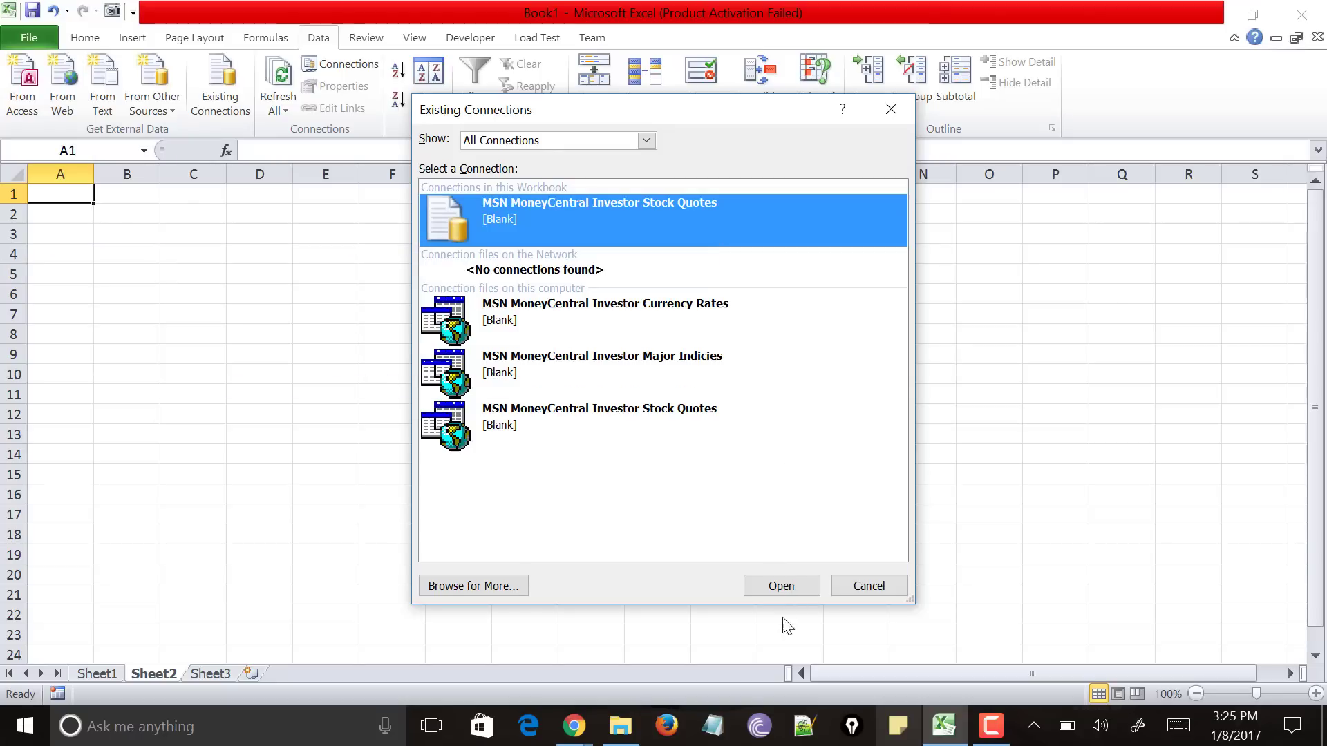
pyautogui.click(781, 588)
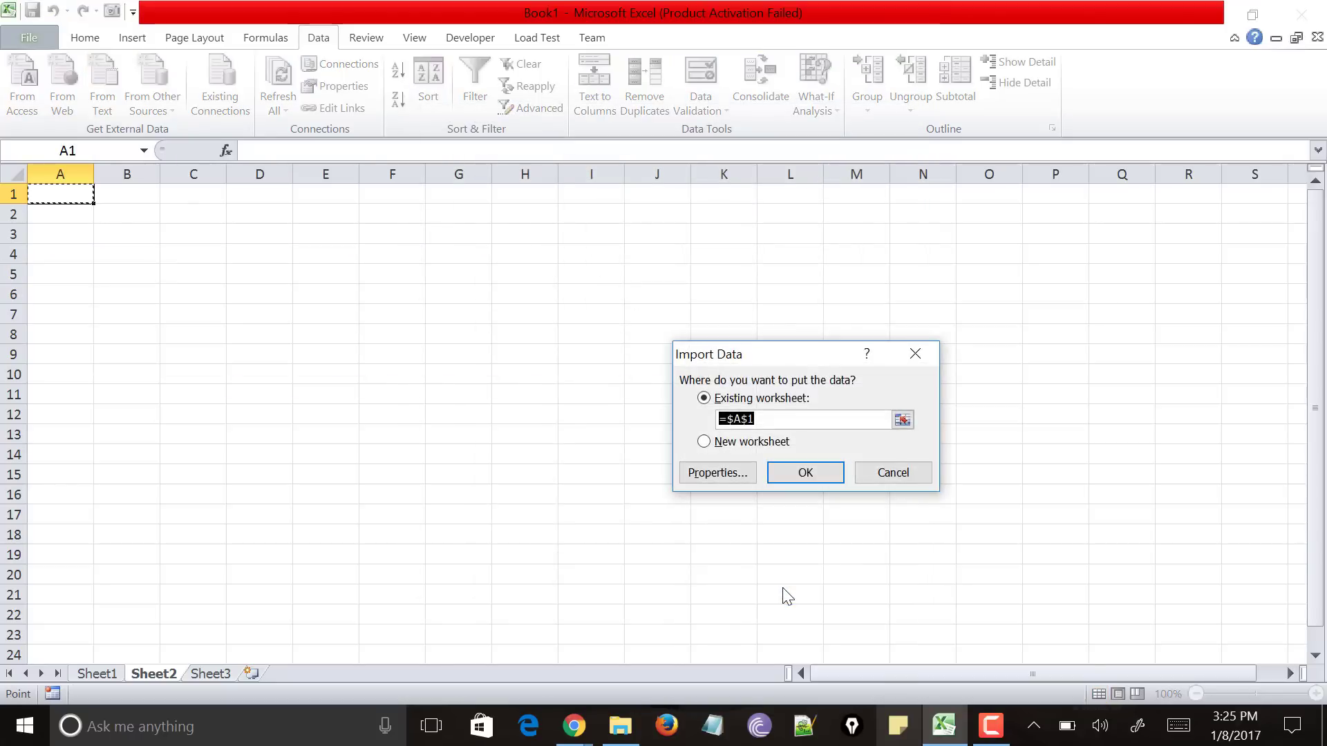
pyautogui.click(902, 420)
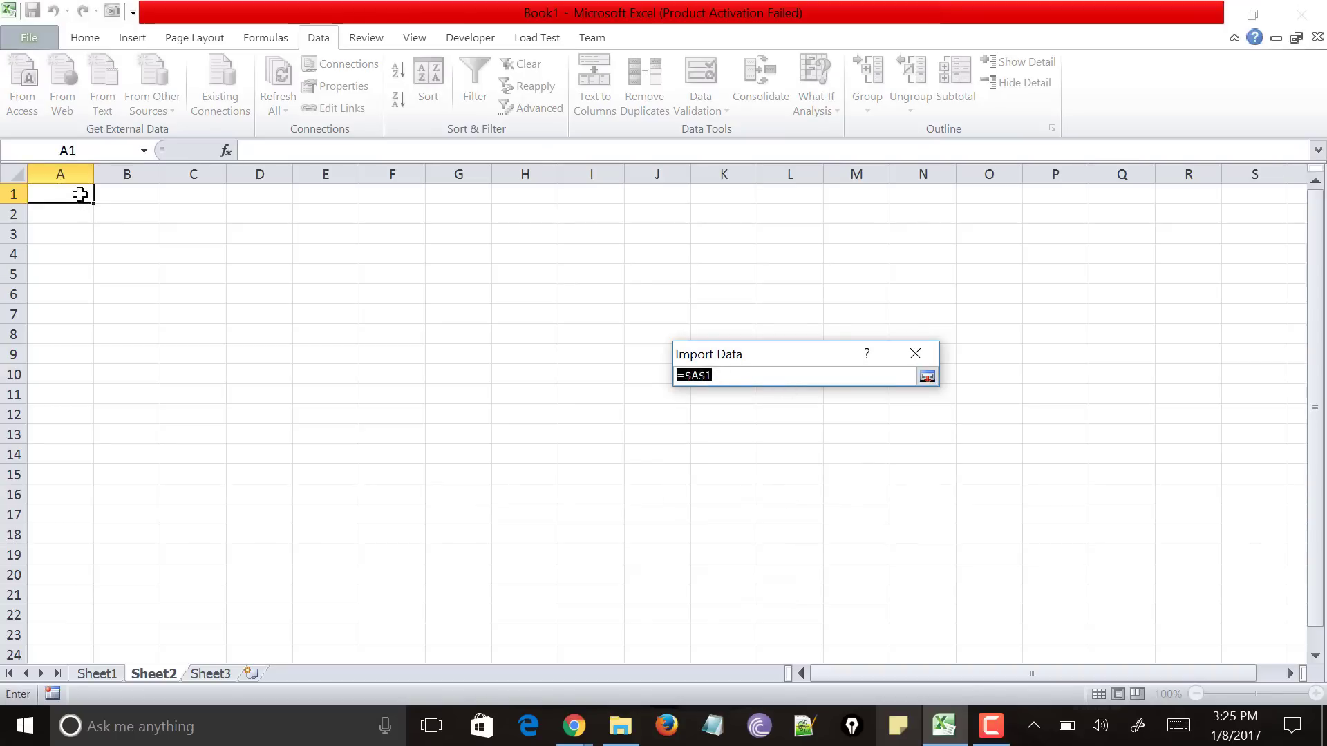
pyautogui.moveTo(82, 194); pyautogui.dragTo(74, 360)
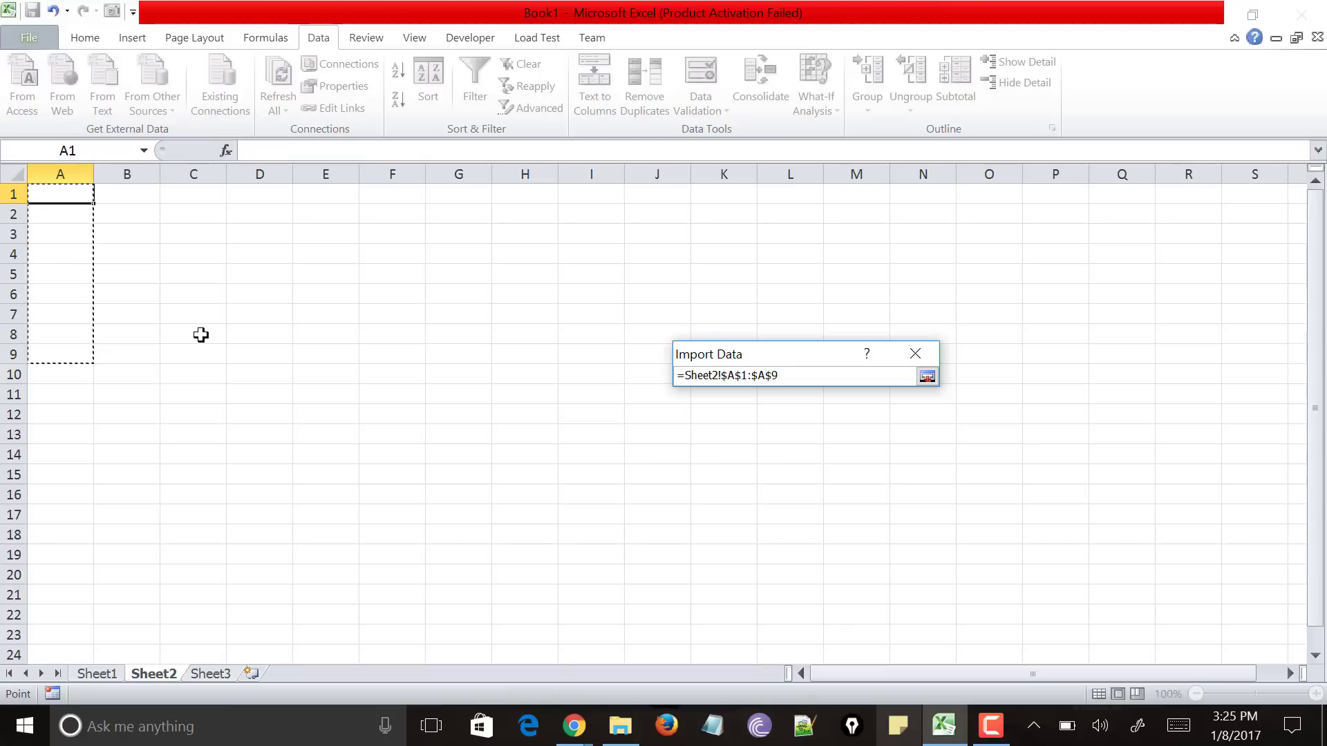
pyautogui.click(927, 377)
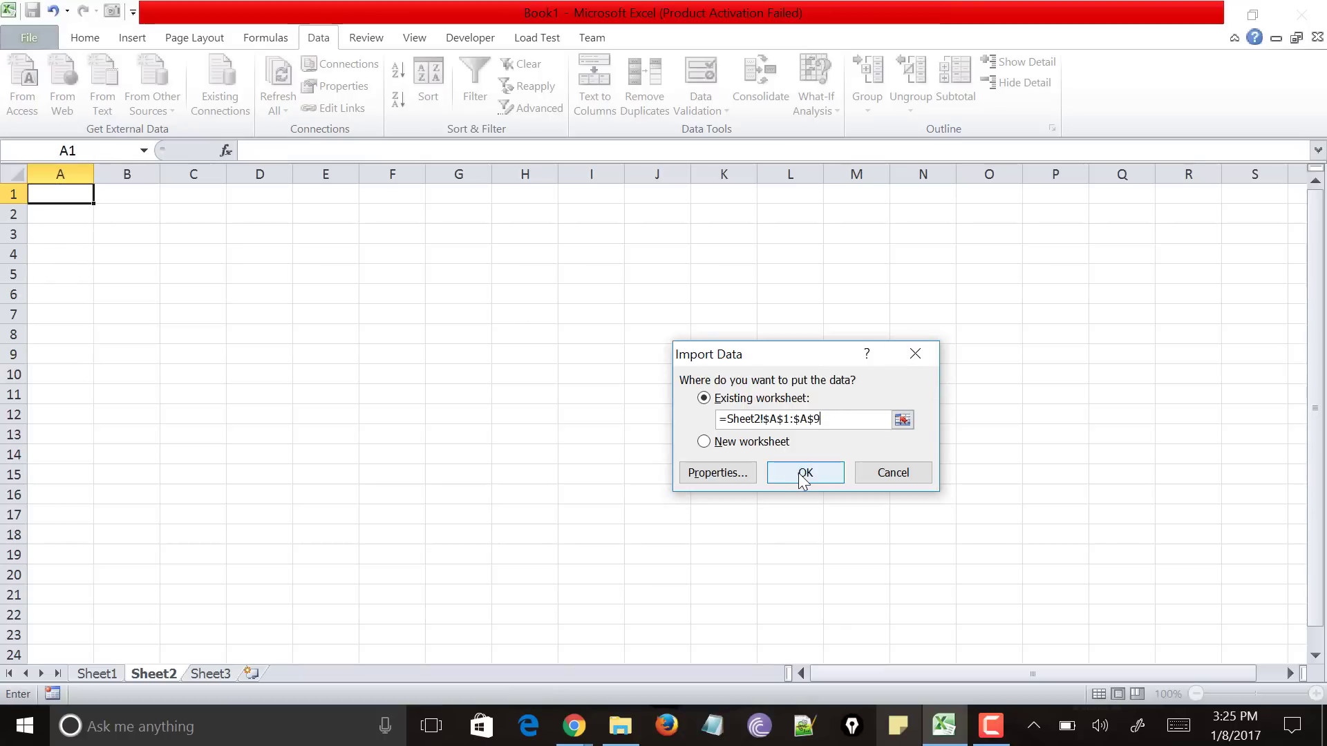
pyautogui.click(793, 475)
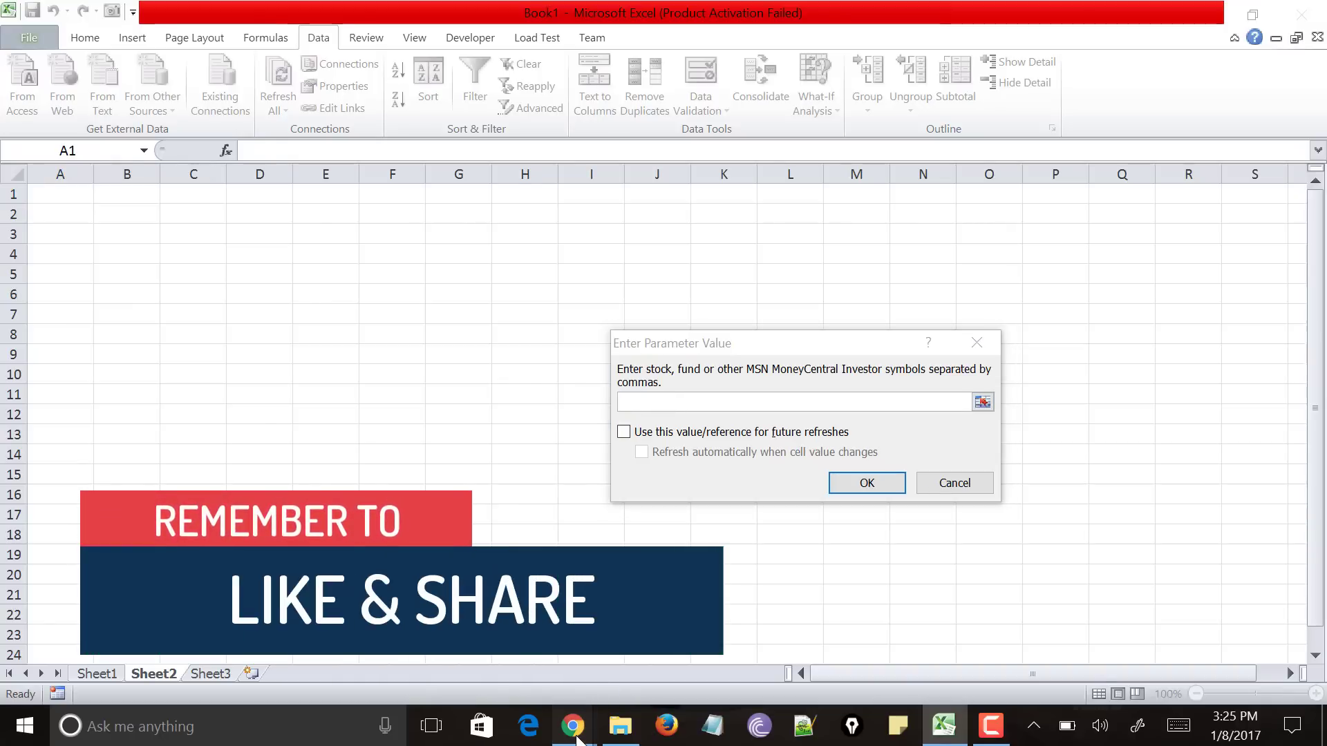
# Search Chrome for 'stock symbole of google' in a new tab and select the GOOGL ticker
pyautogui.moveTo(575, 740)
pyautogui.click(739, 609)
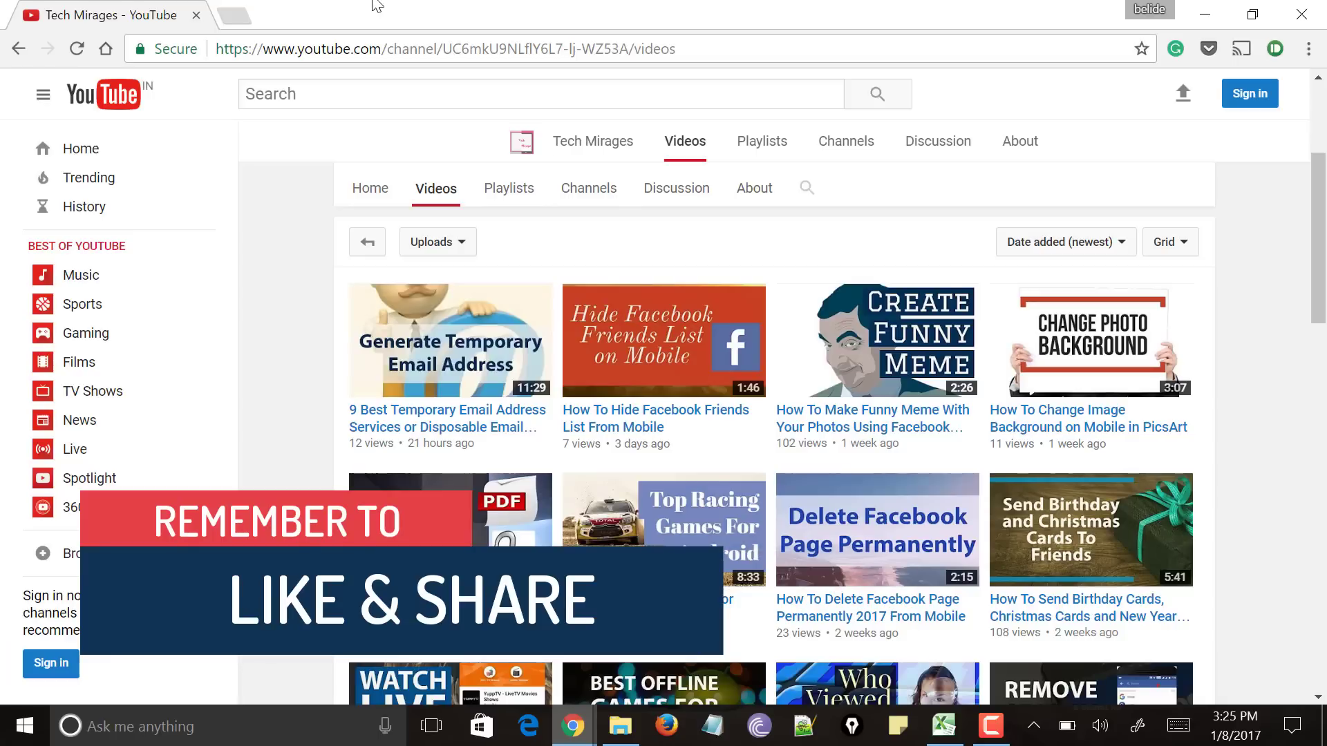
pyautogui.click(235, 21)
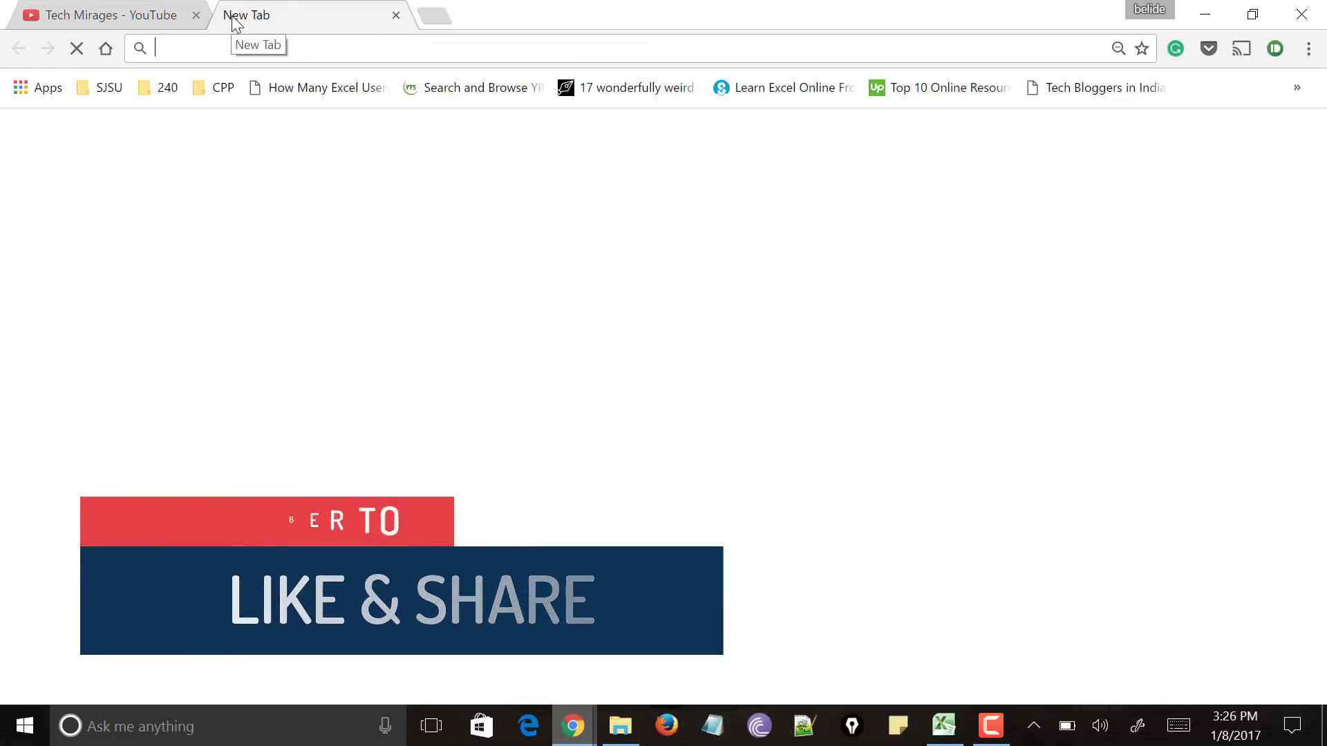
pyautogui.write('stock symbole of')
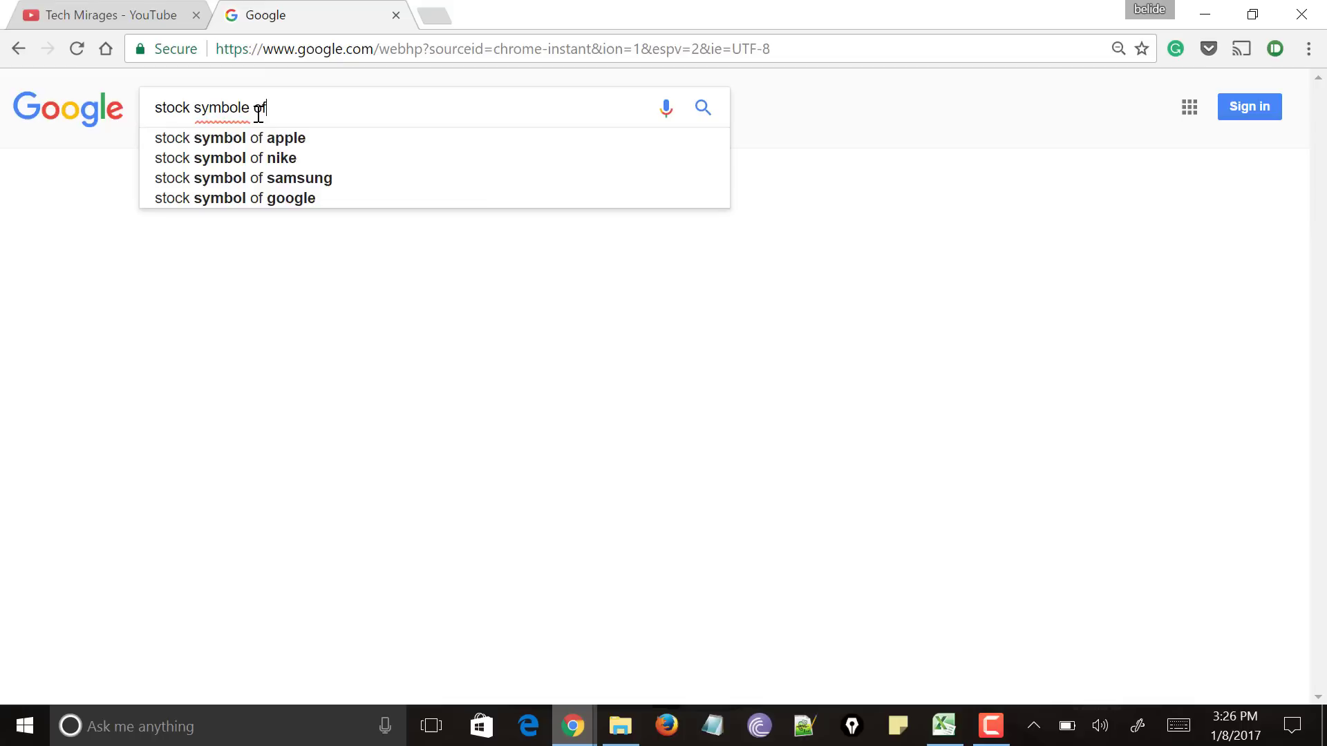
pyautogui.write(' google')
pyautogui.press('Return')
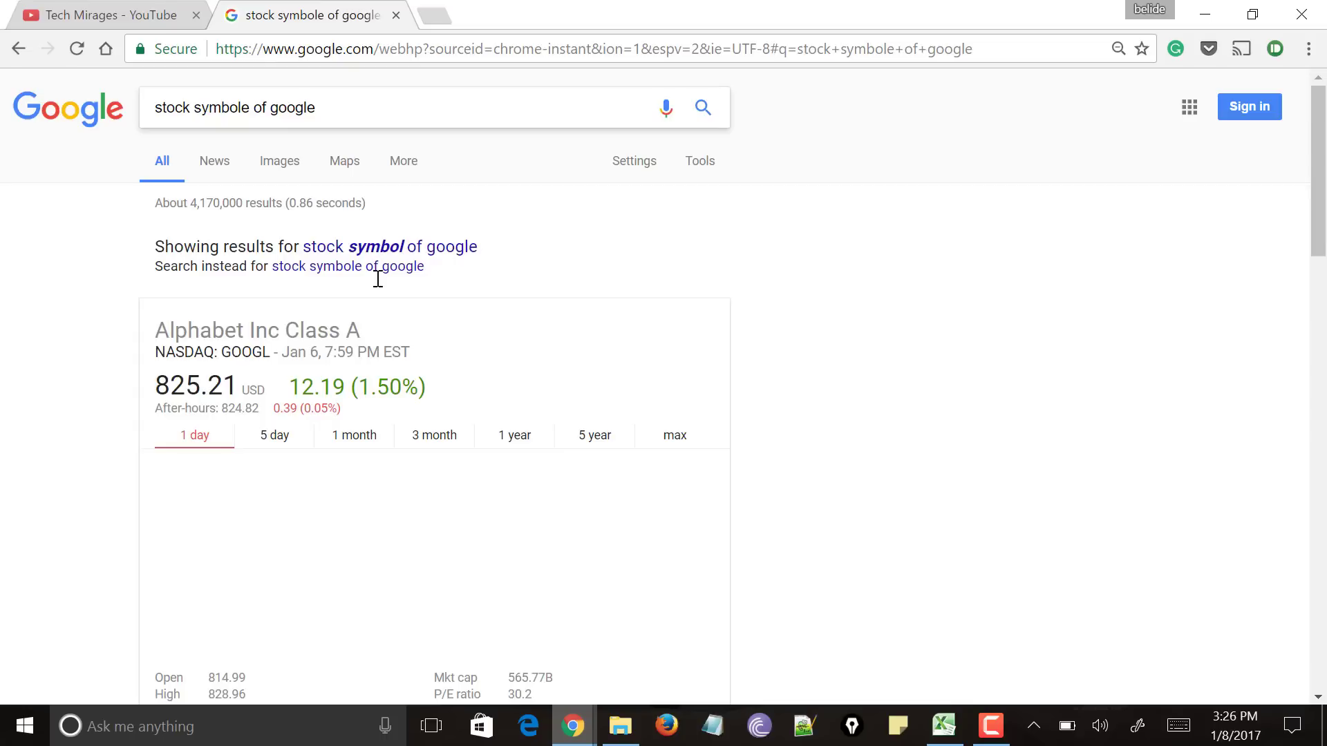
pyautogui.doubleClick(250, 352)
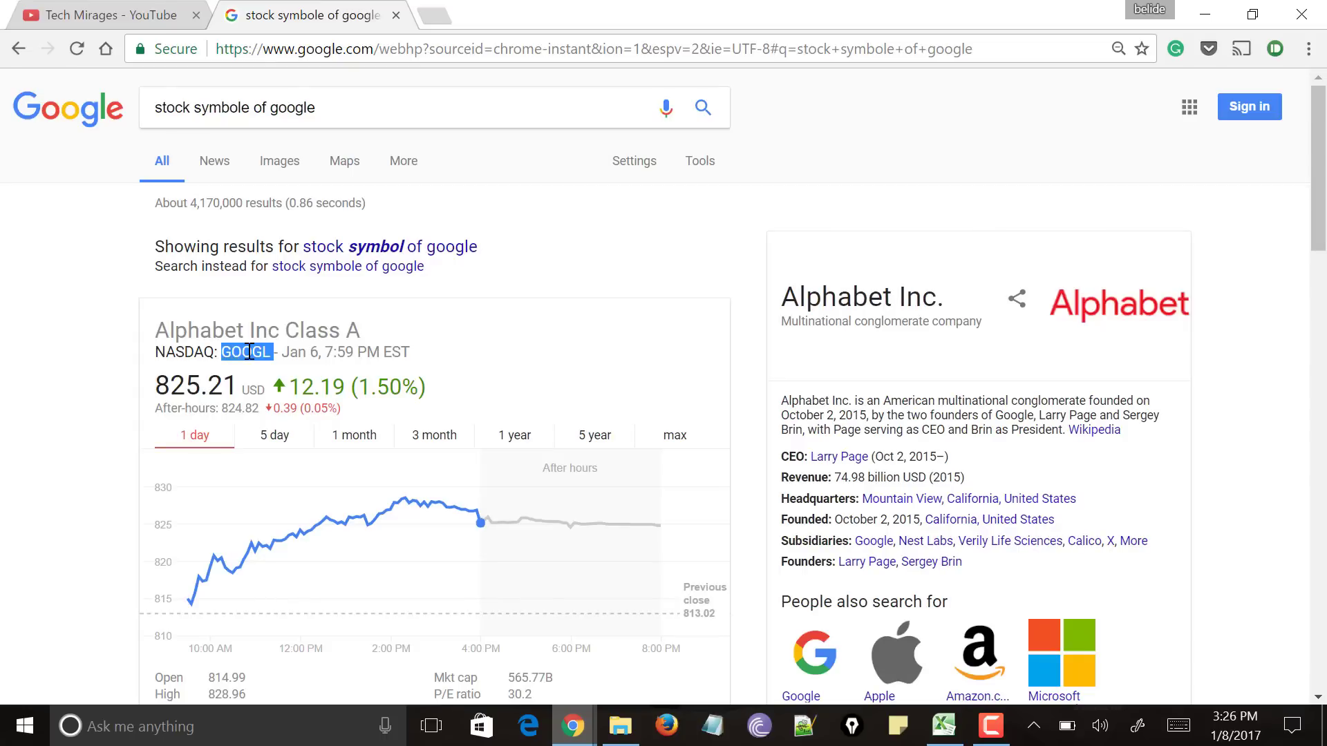
# Enter MSFT,GOOGL as the stock symbols, keep them for future refreshes, and fetch the quotes
pyautogui.click(944, 725)
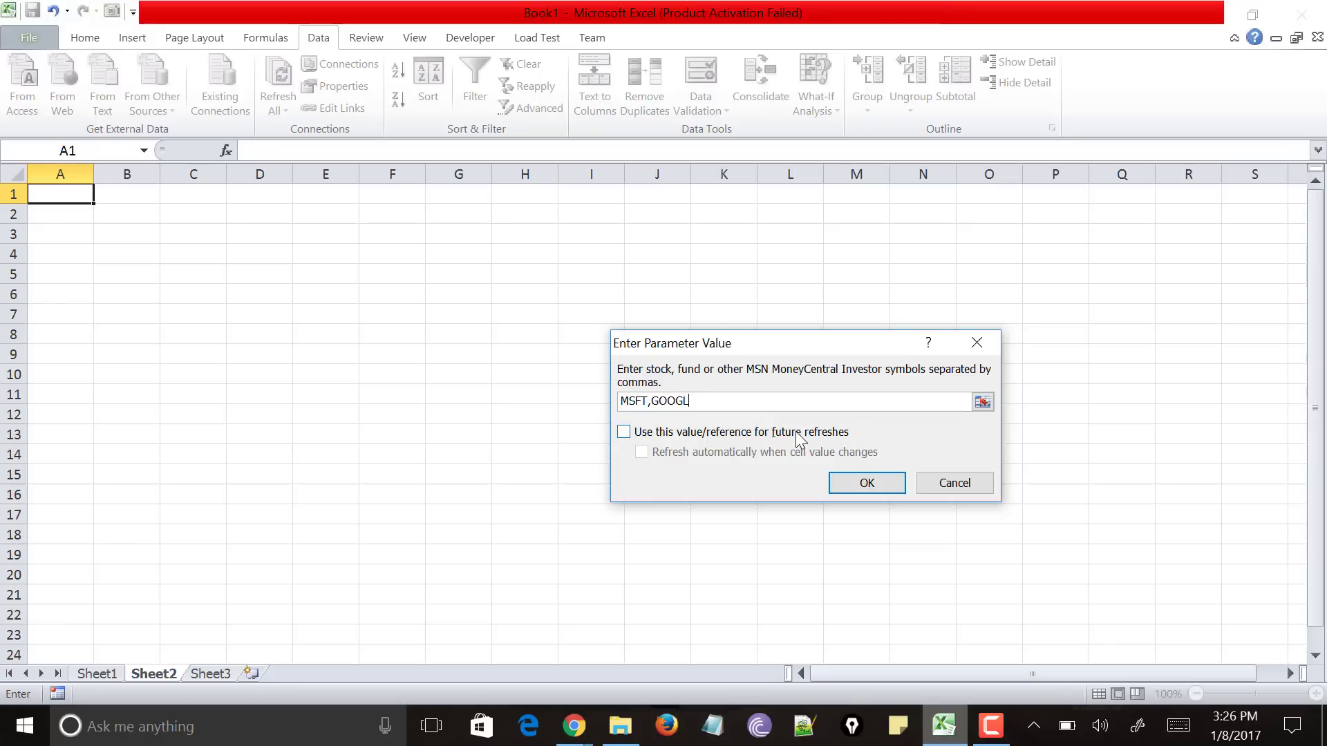
pyautogui.click(733, 435)
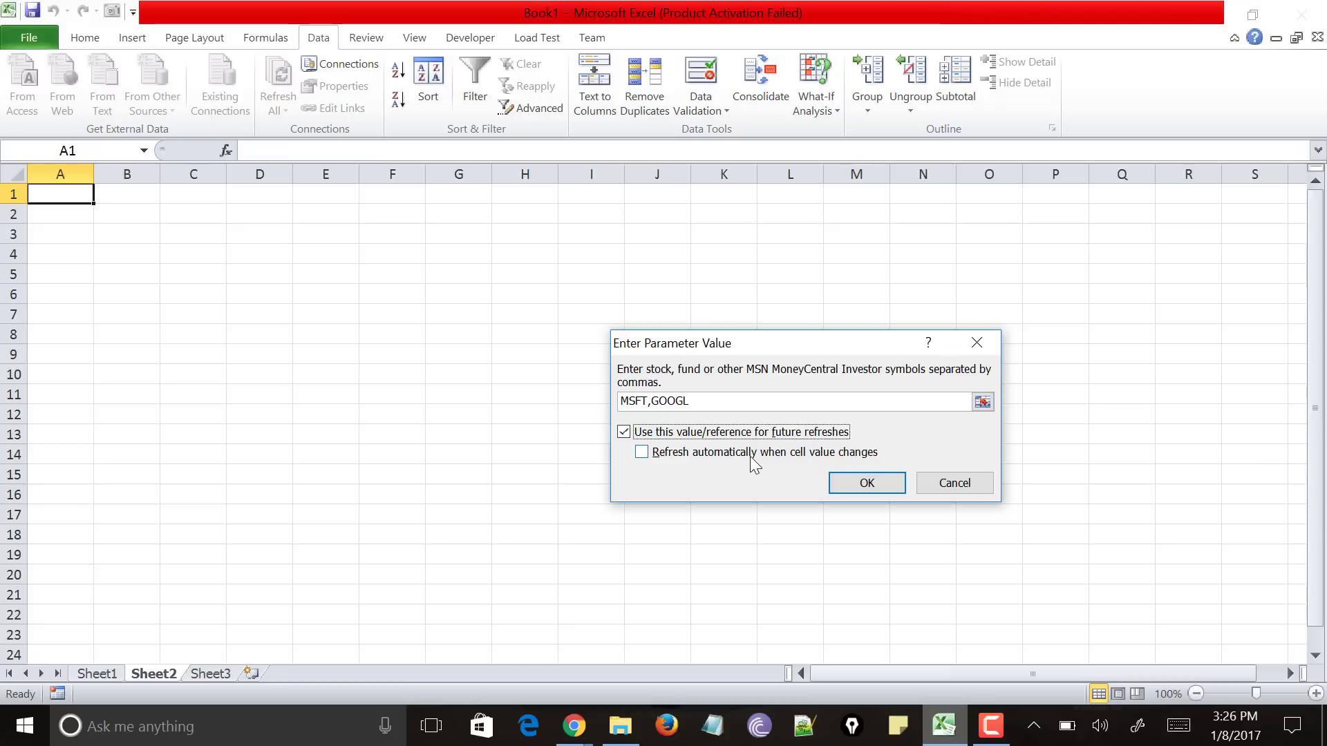
pyautogui.click(843, 486)
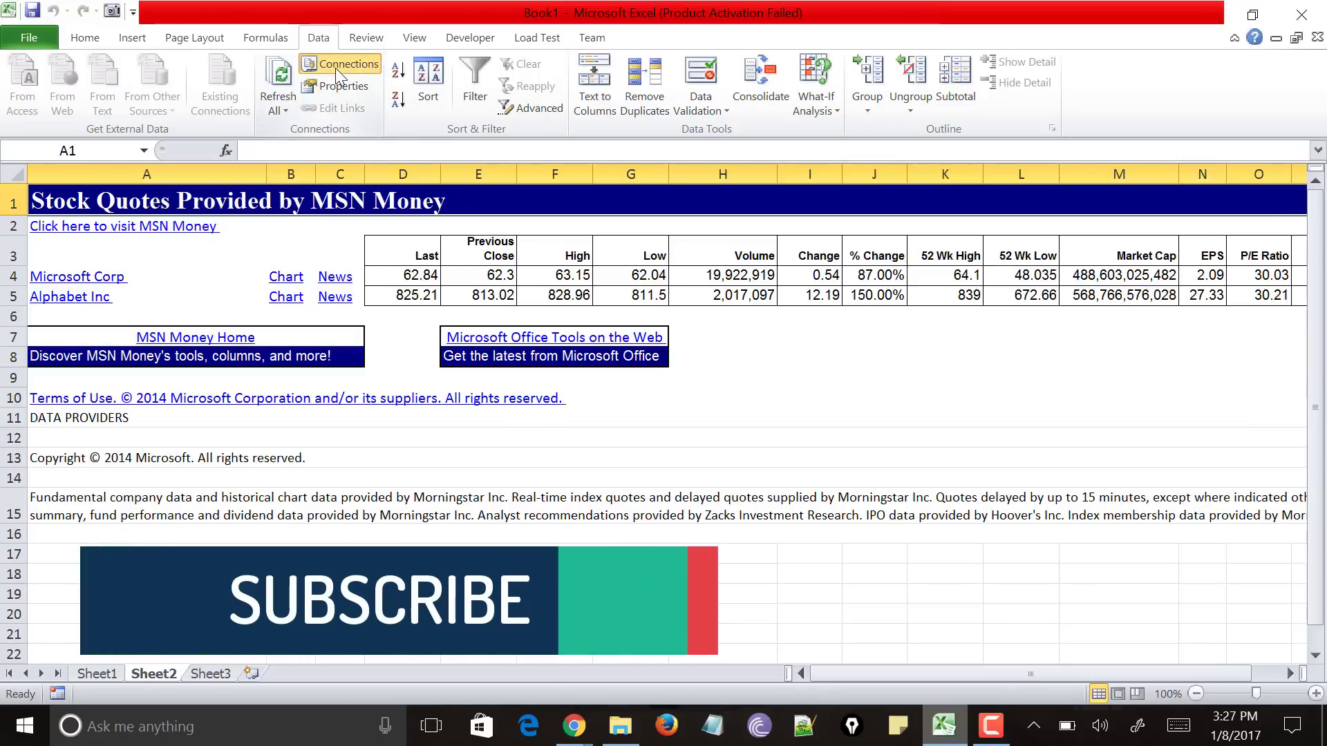
# Turn on refresh-on-open in the Stock Quotes connection properties and view its Definition tab
pyautogui.click(339, 68)
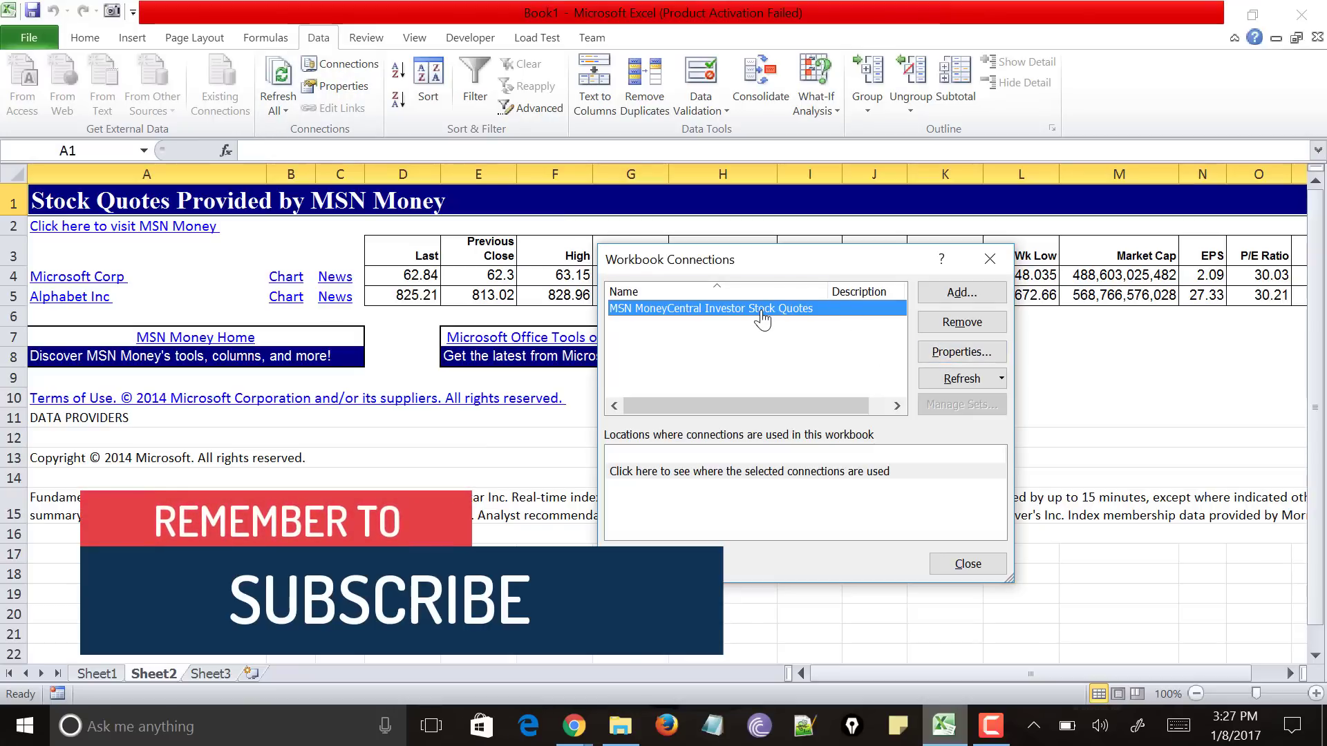
pyautogui.click(959, 351)
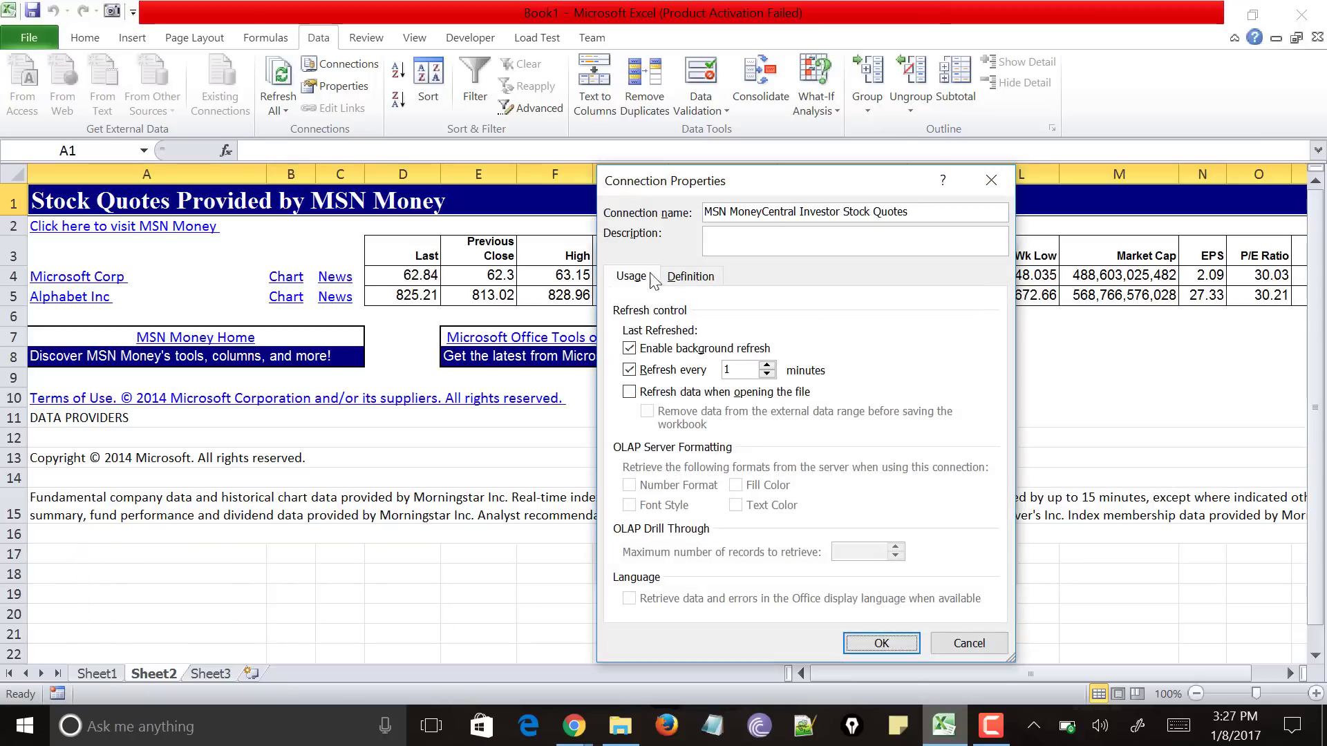
pyautogui.click(631, 396)
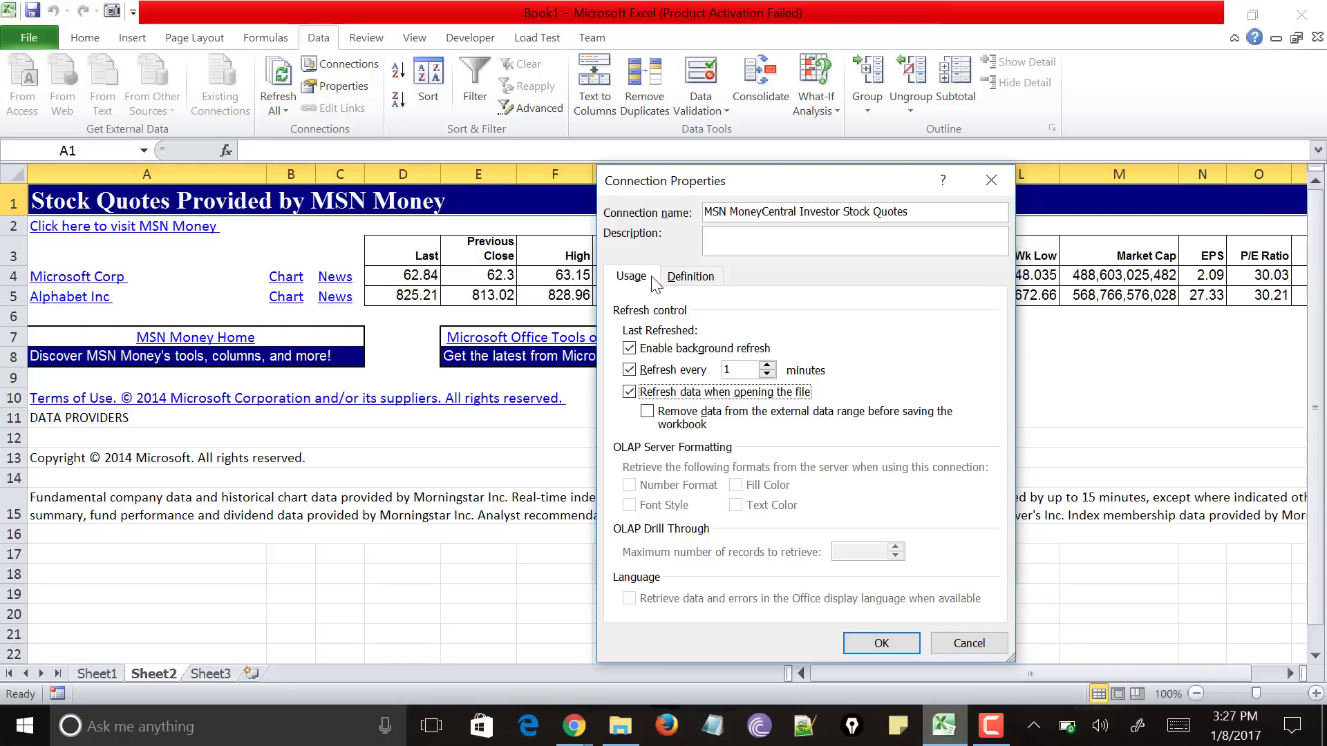
pyautogui.click(683, 278)
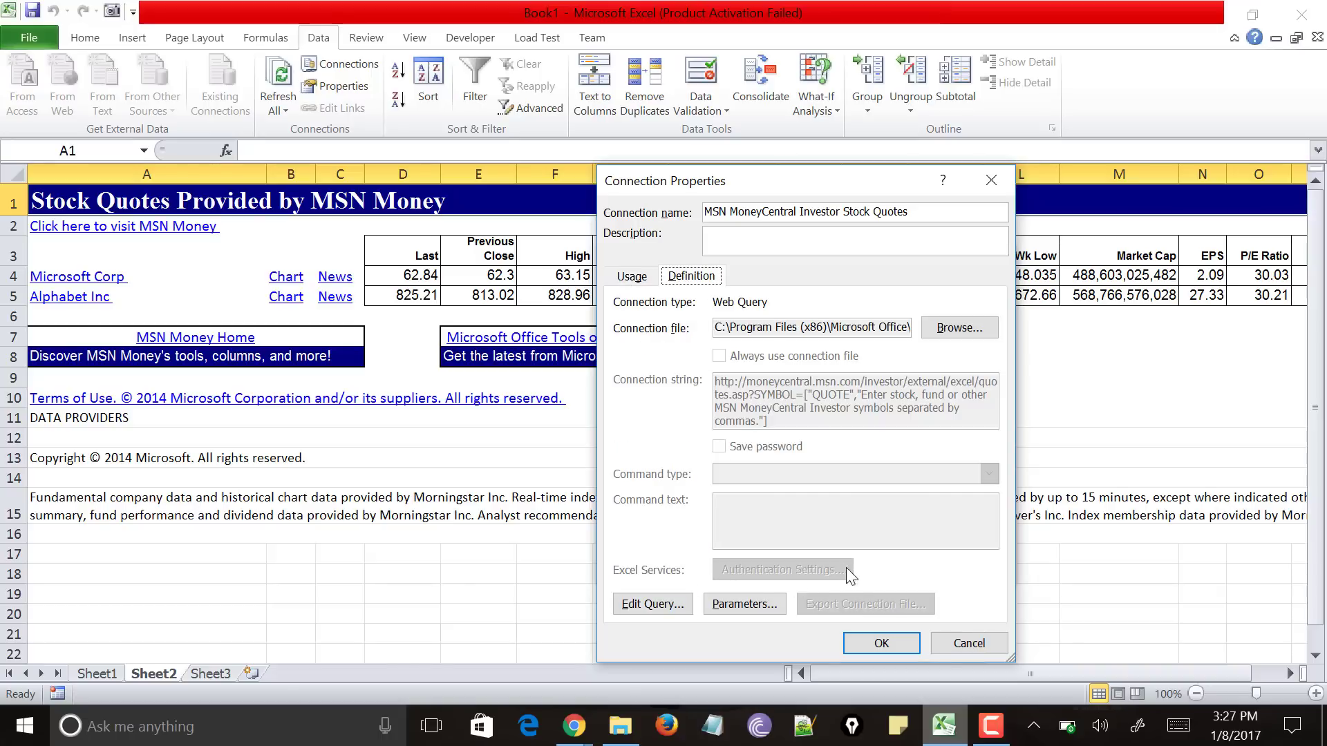
# Append a comma to the QUOTE parameter so it reads 'MSFT,GOOGL,', then return to Chrome
pyautogui.click(744, 606)
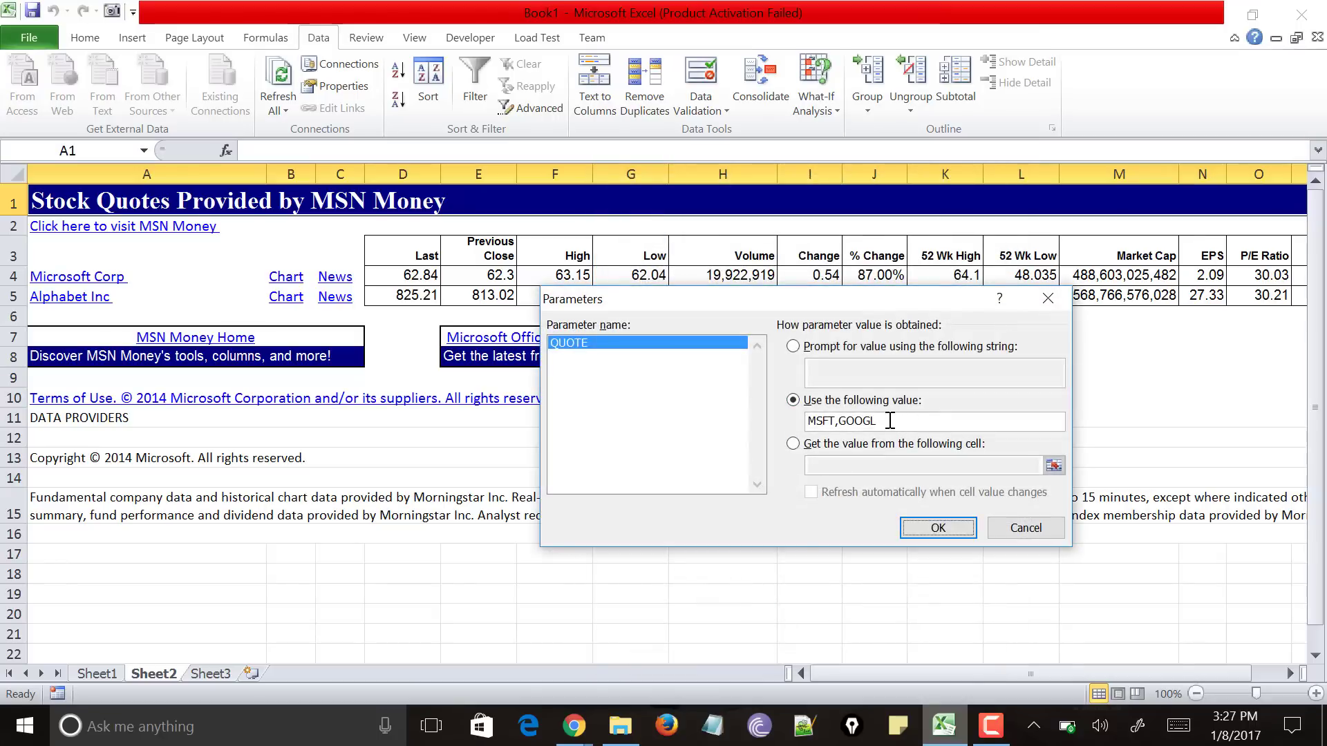
pyautogui.click(891, 420)
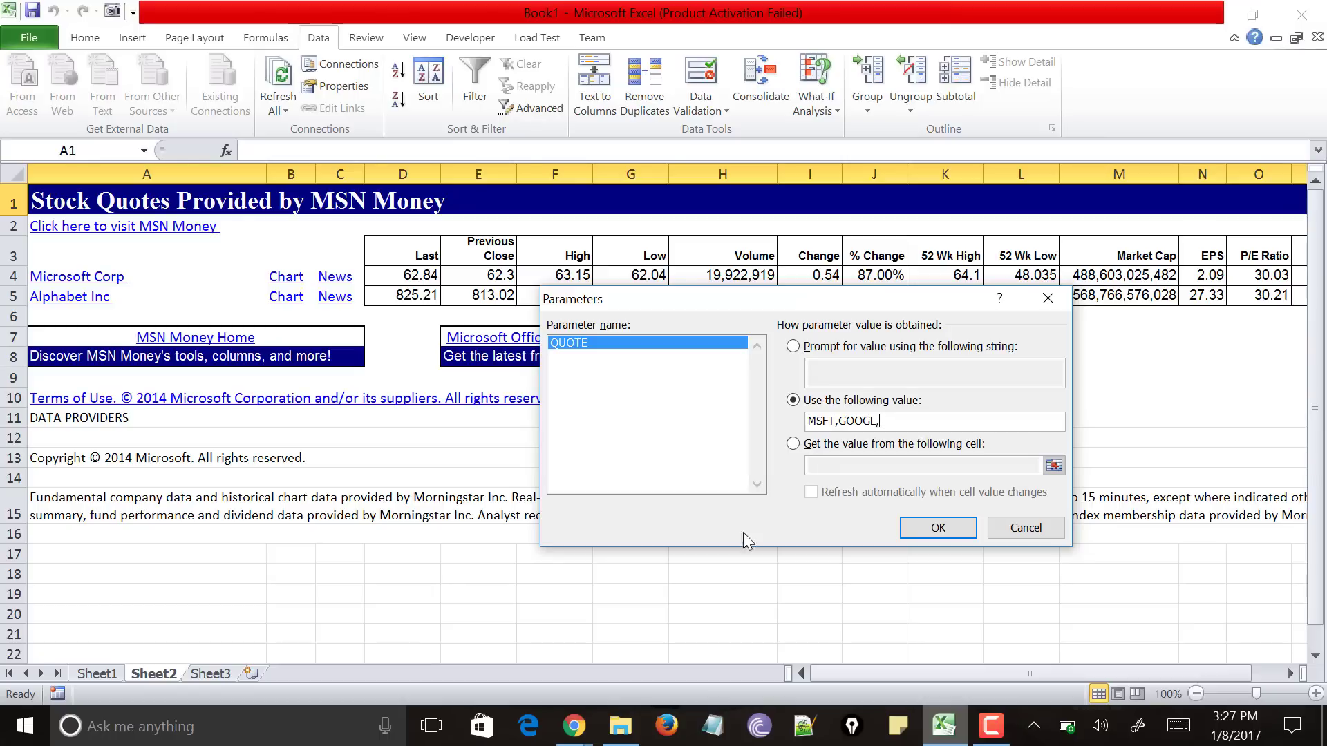
pyautogui.click(567, 737)
# Change the Google search to 'stock symbole of amazon' and select the AMZN ticker in the results
pyautogui.click(731, 636)
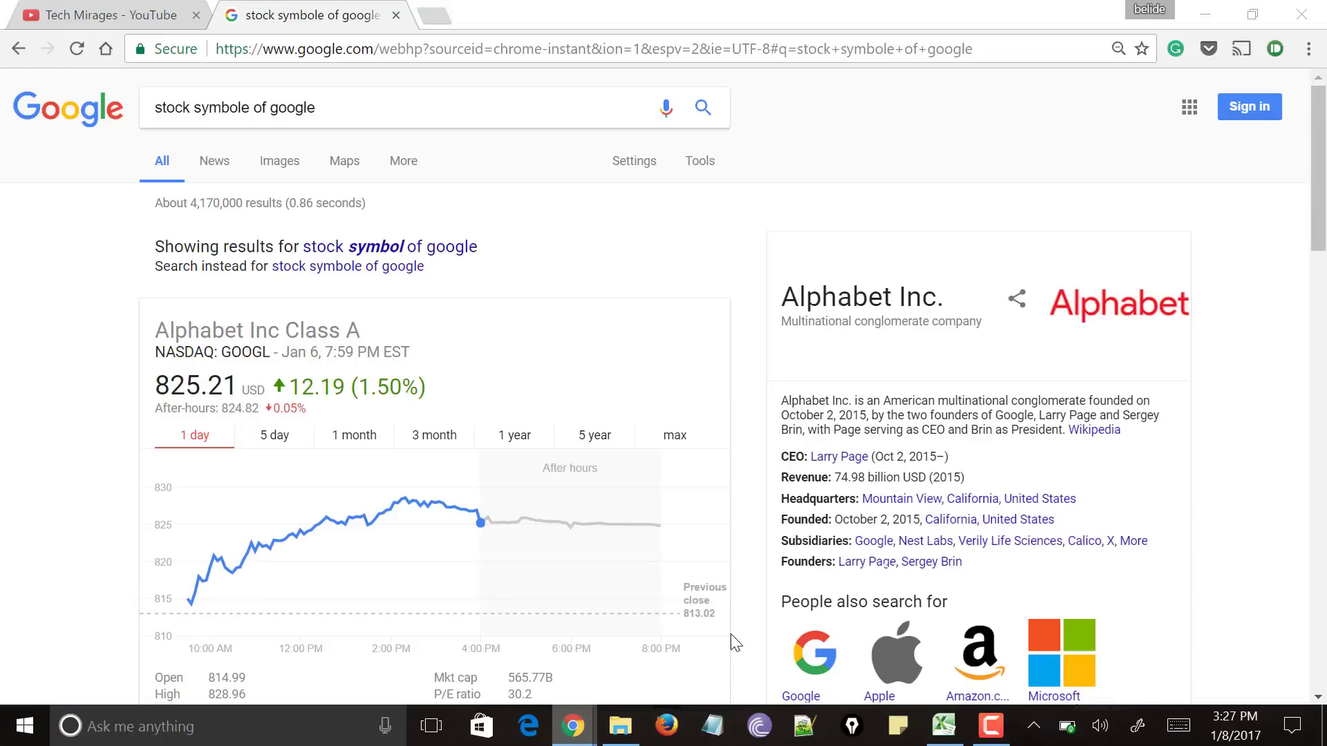
pyautogui.doubleClick(293, 118)
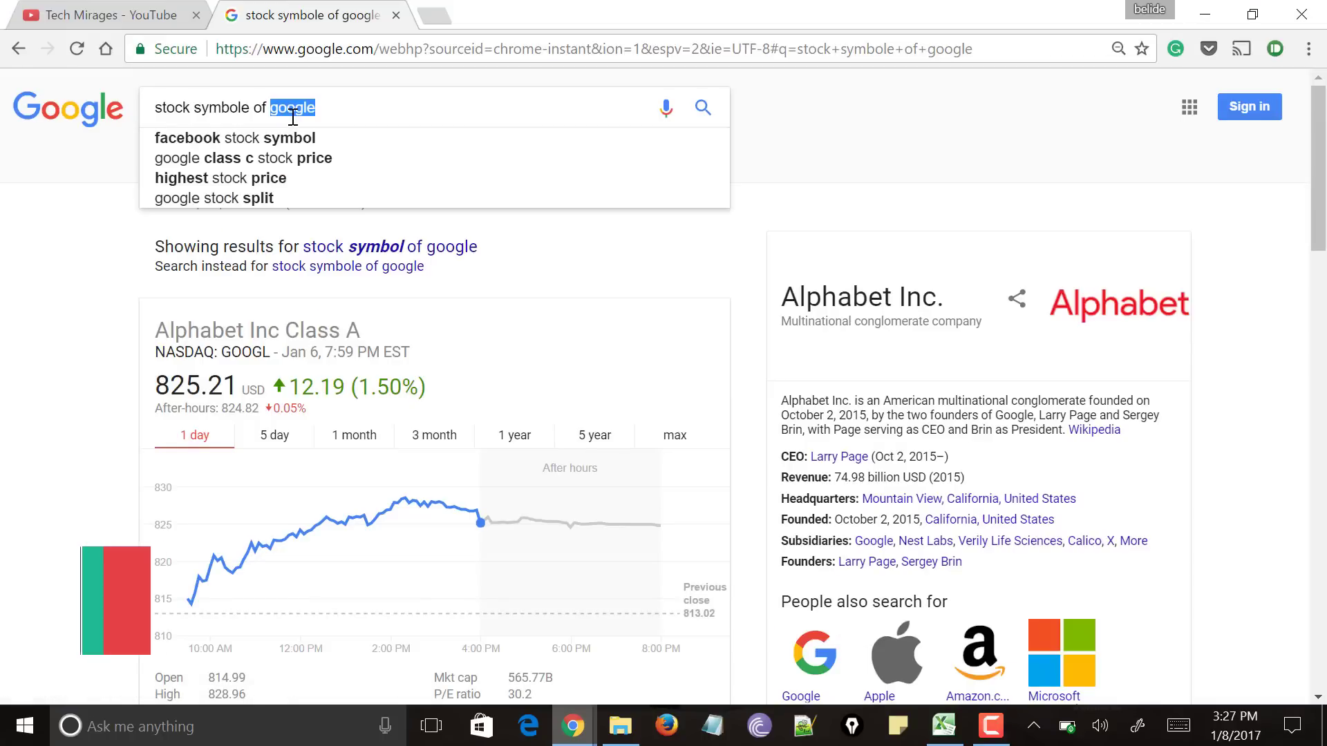
pyautogui.write('amazon')
pyautogui.press('Return')
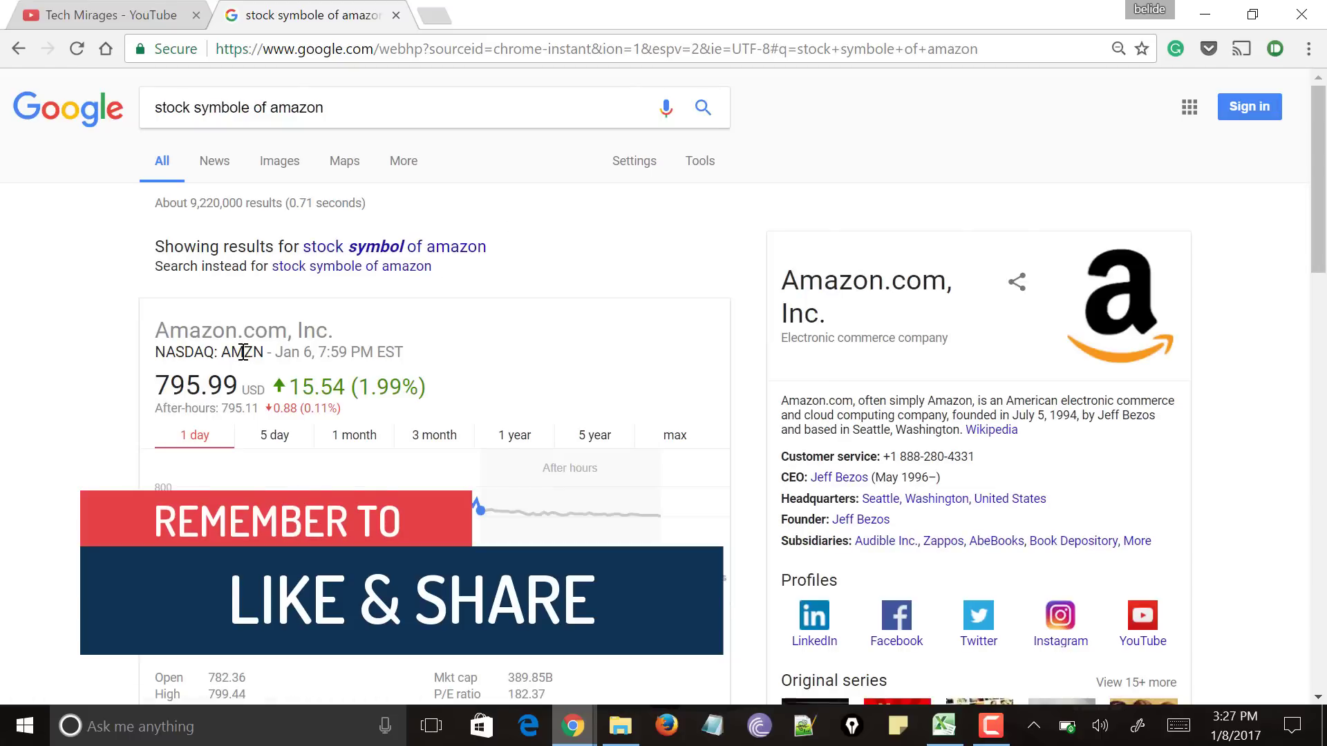
pyautogui.doubleClick(243, 353)
pyautogui.hotkey('ctrl', 'c')
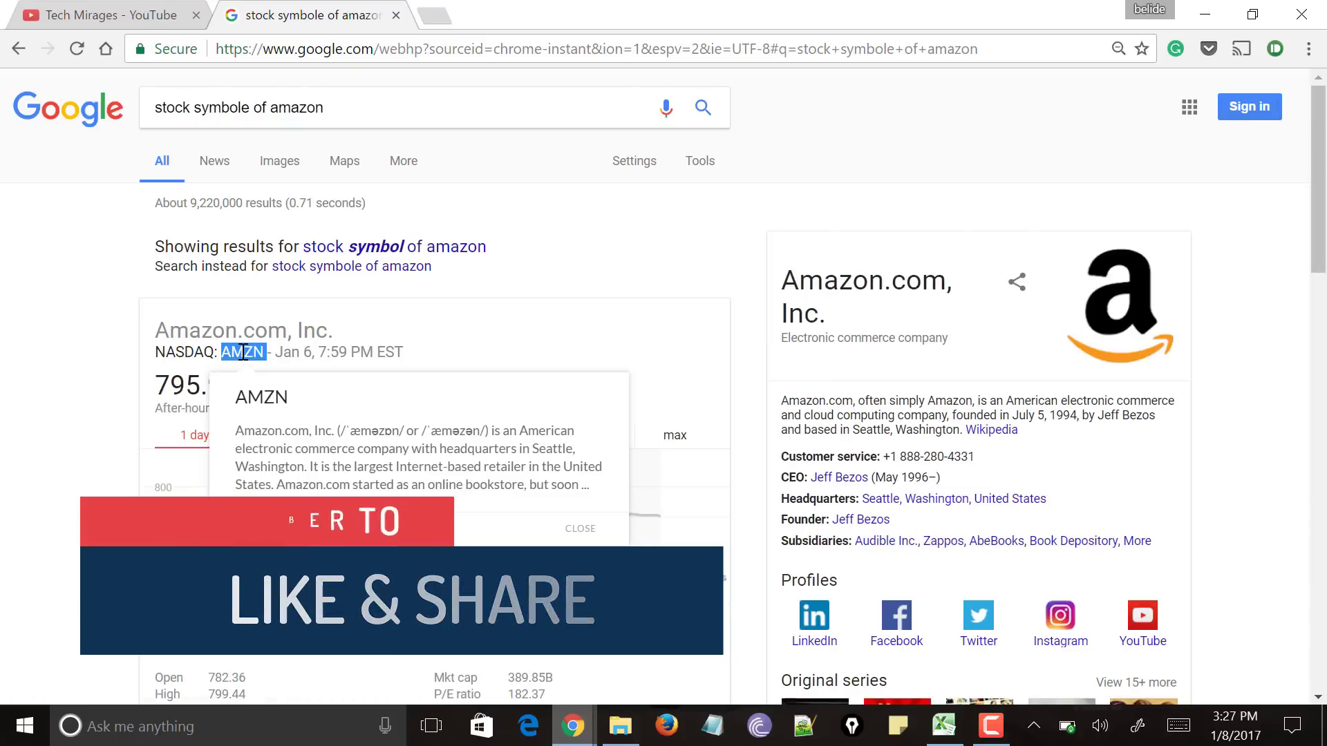
# Paste AMZN into the query's symbol parameter and confirm, adding an Amazon.com Inc row (Last 795.99)
pyautogui.click(941, 727)
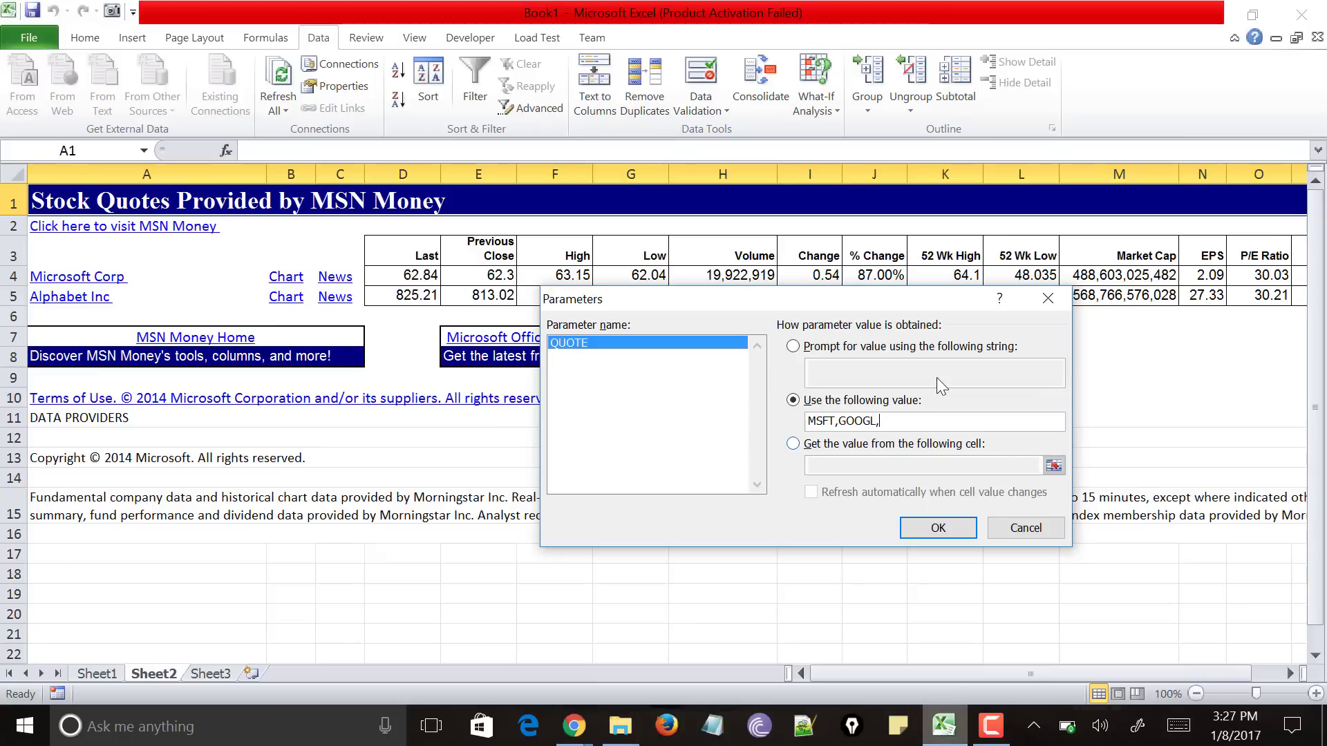
pyautogui.hotkey('ctrl', 'v')
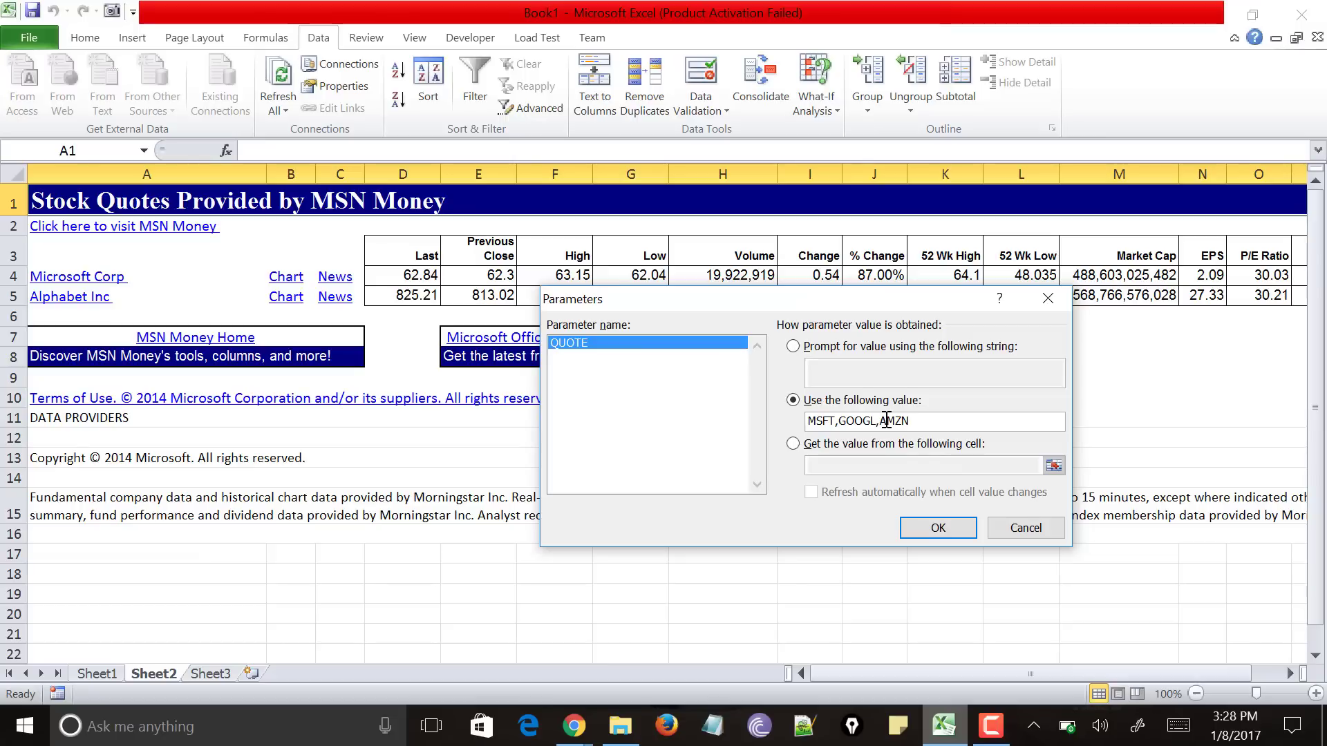
pyautogui.click(919, 529)
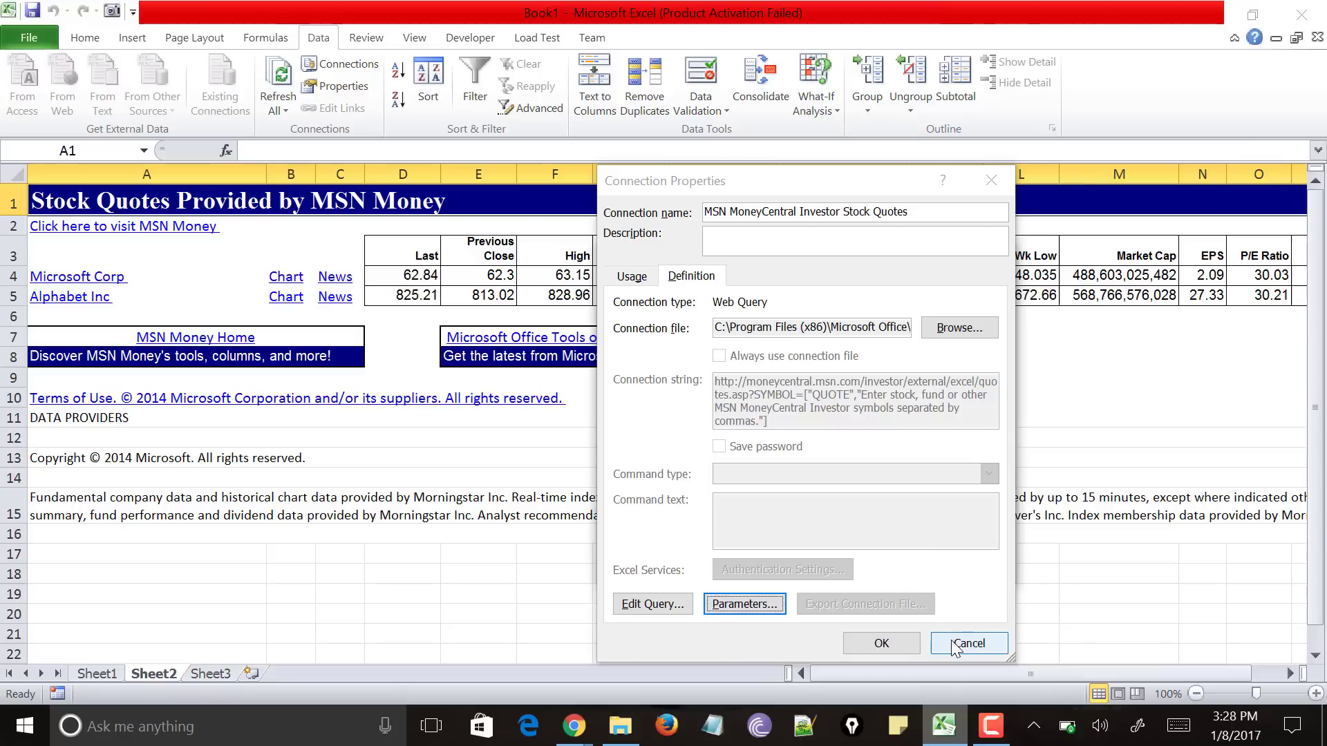
pyautogui.click(881, 643)
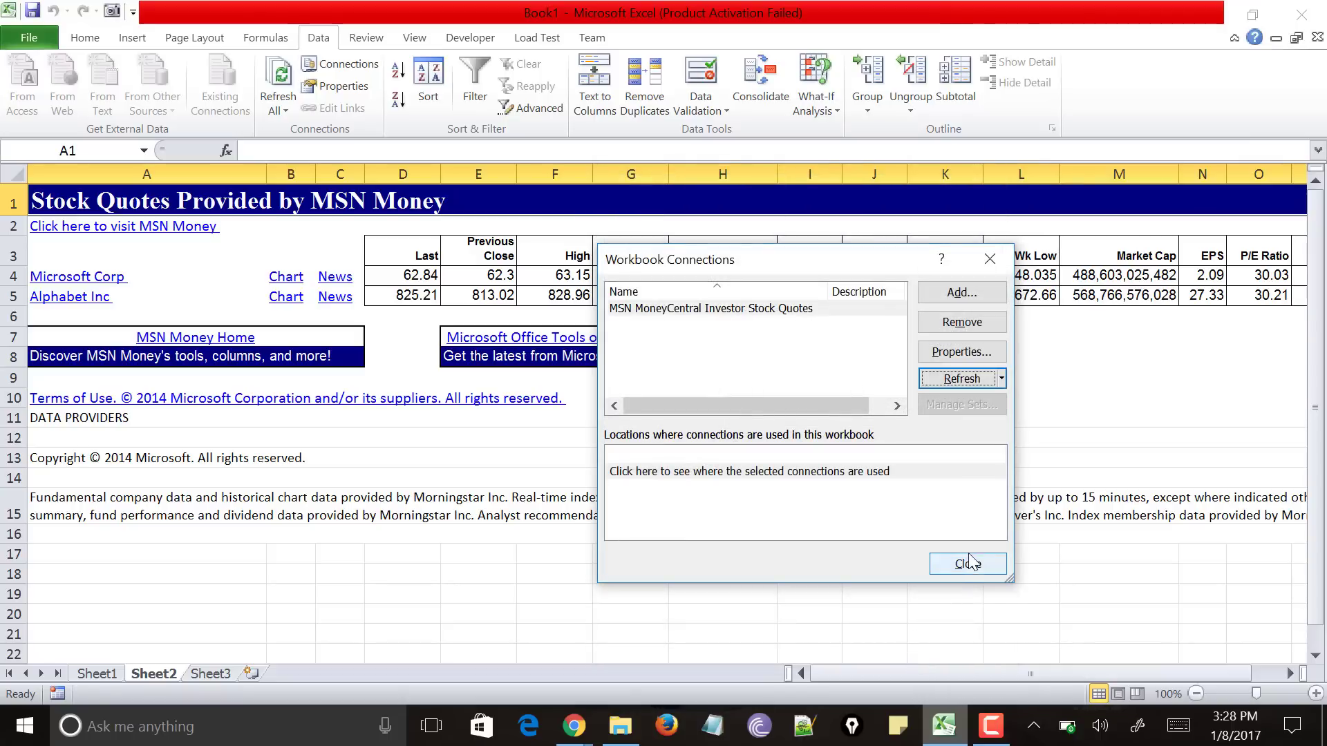
pyautogui.click(969, 564)
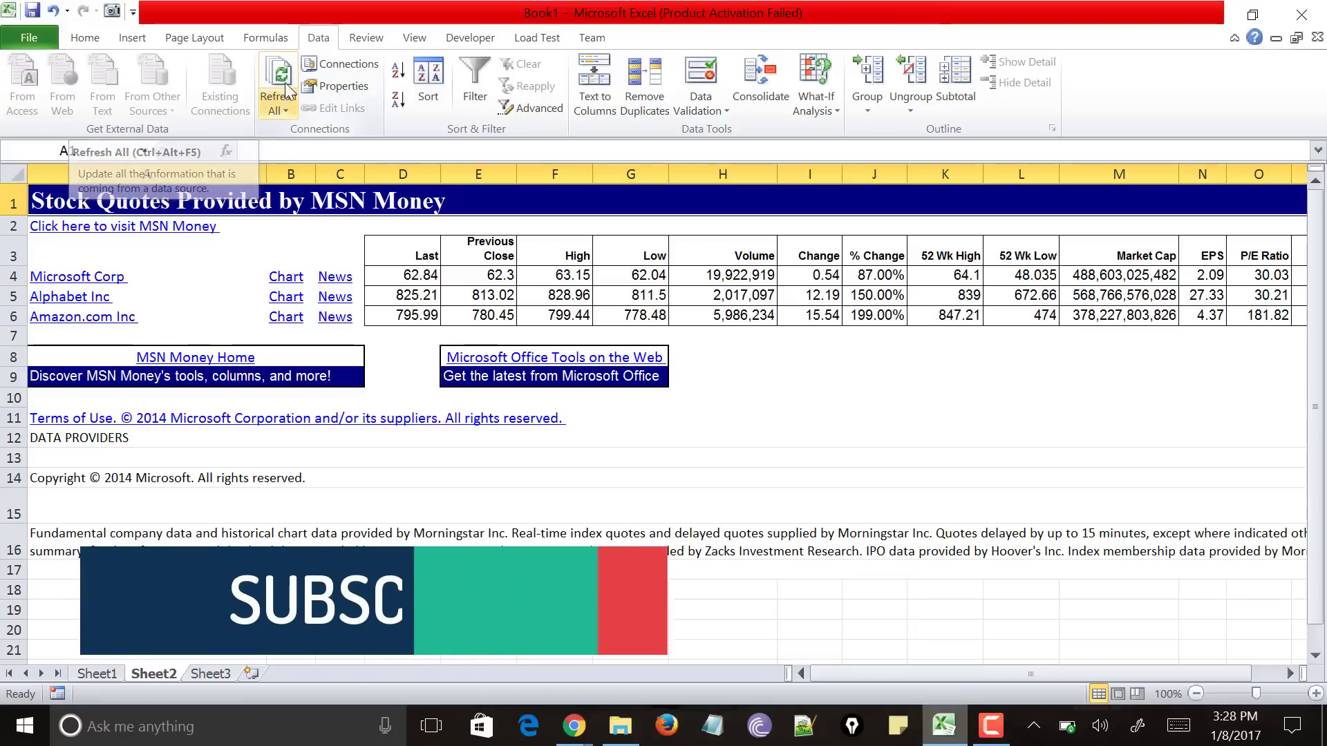
pyautogui.click(284, 86)
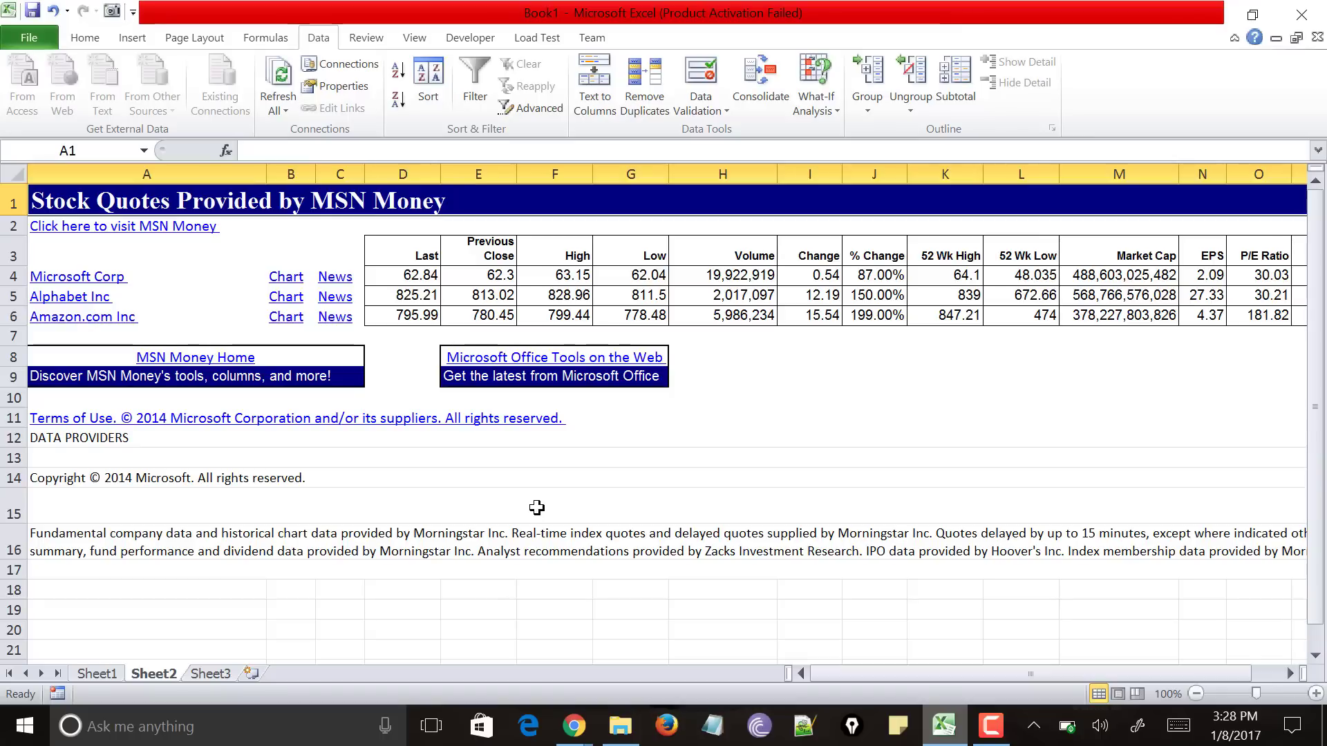
# Follow Microsoft Corp's Chart link in B4 to its MSN Money intraday chart, then return to Excel
pyautogui.click(297, 283)
pyautogui.click(297, 283)
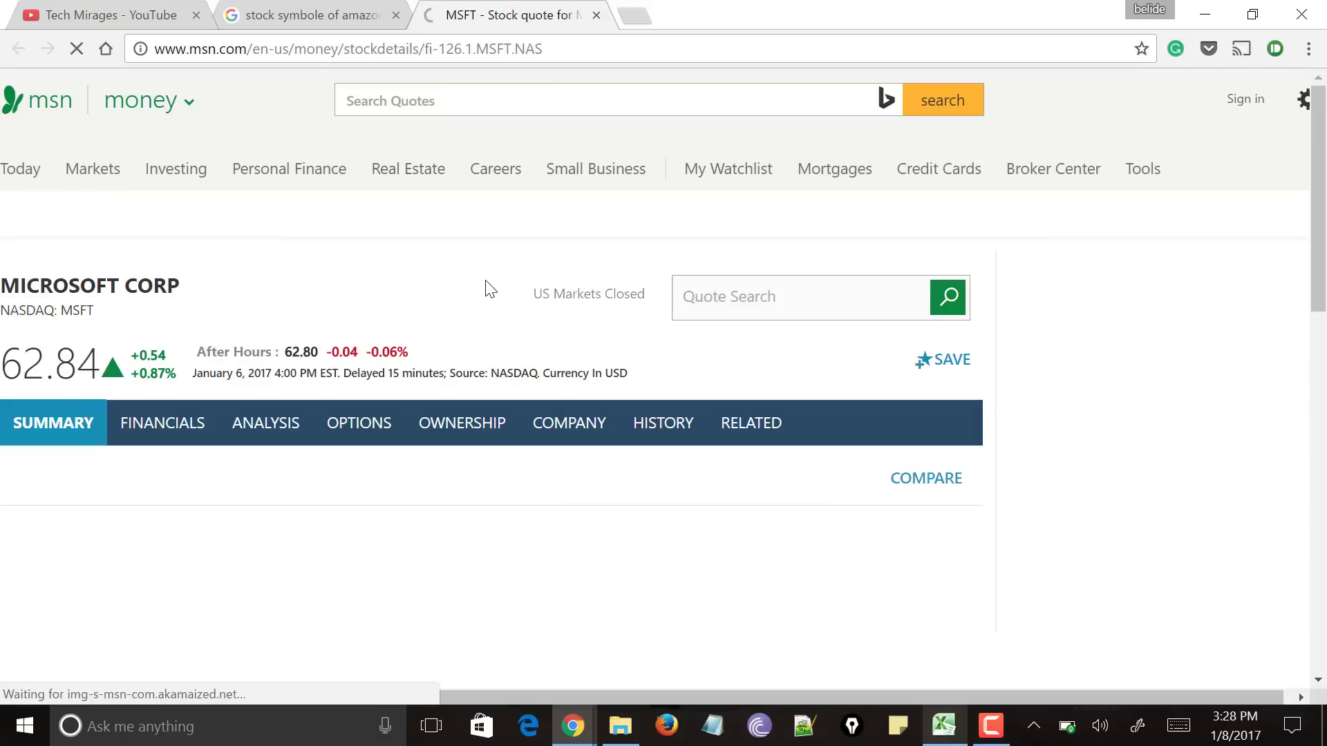
pyautogui.scroll(-5, 485, 287)
pyautogui.scroll(-6, 486, 282)
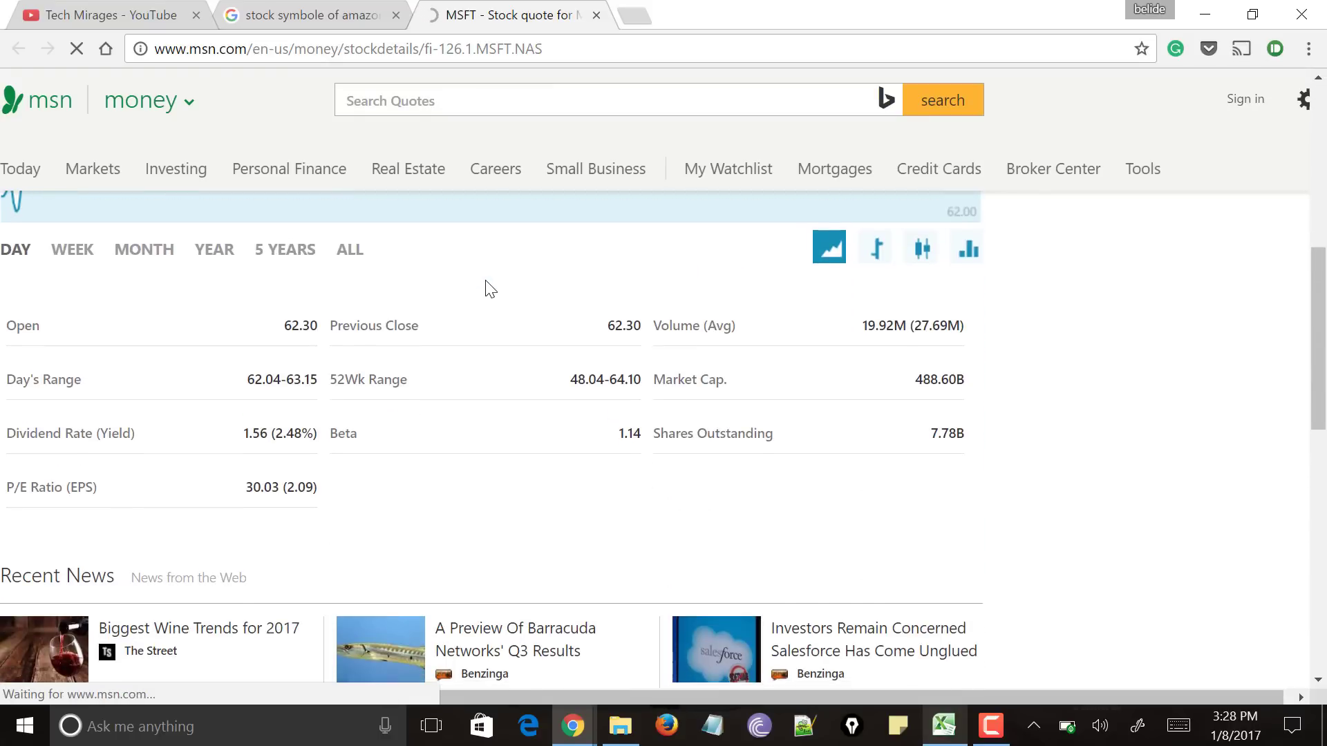
pyautogui.scroll(9, 486, 282)
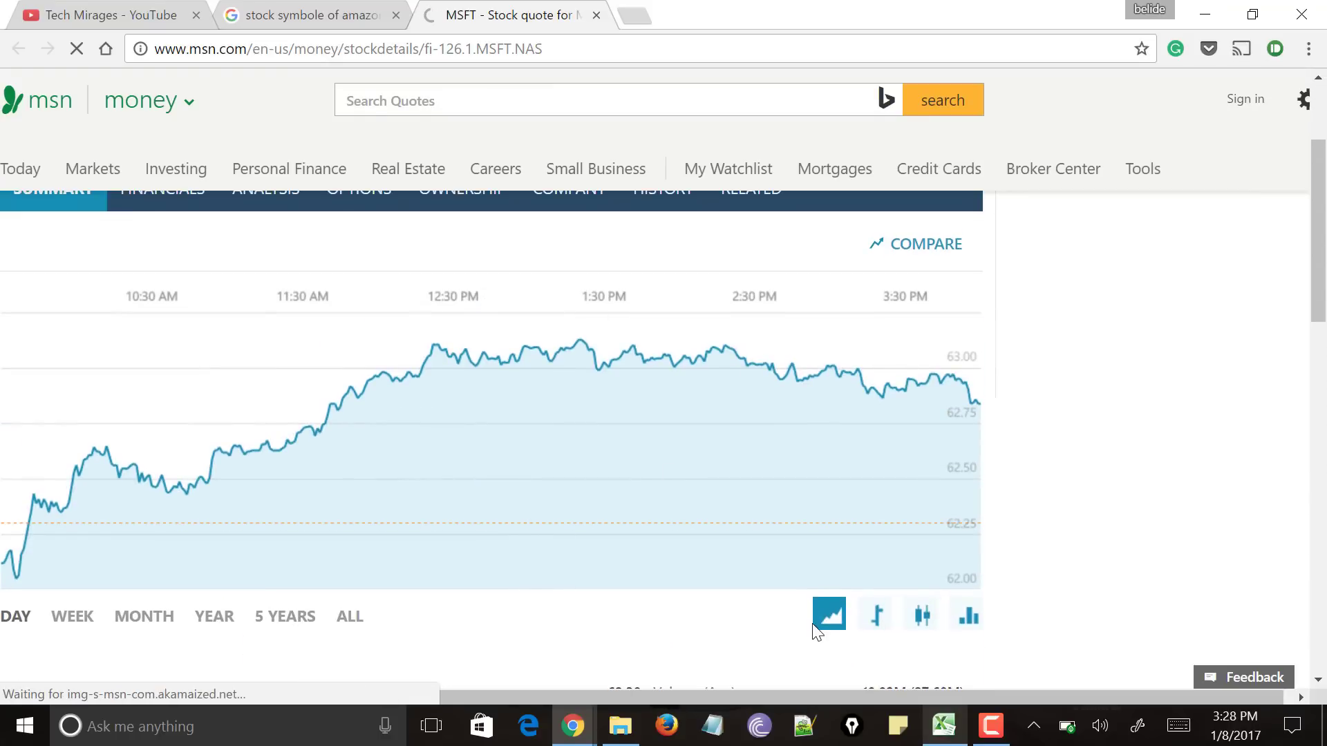
pyautogui.click(944, 726)
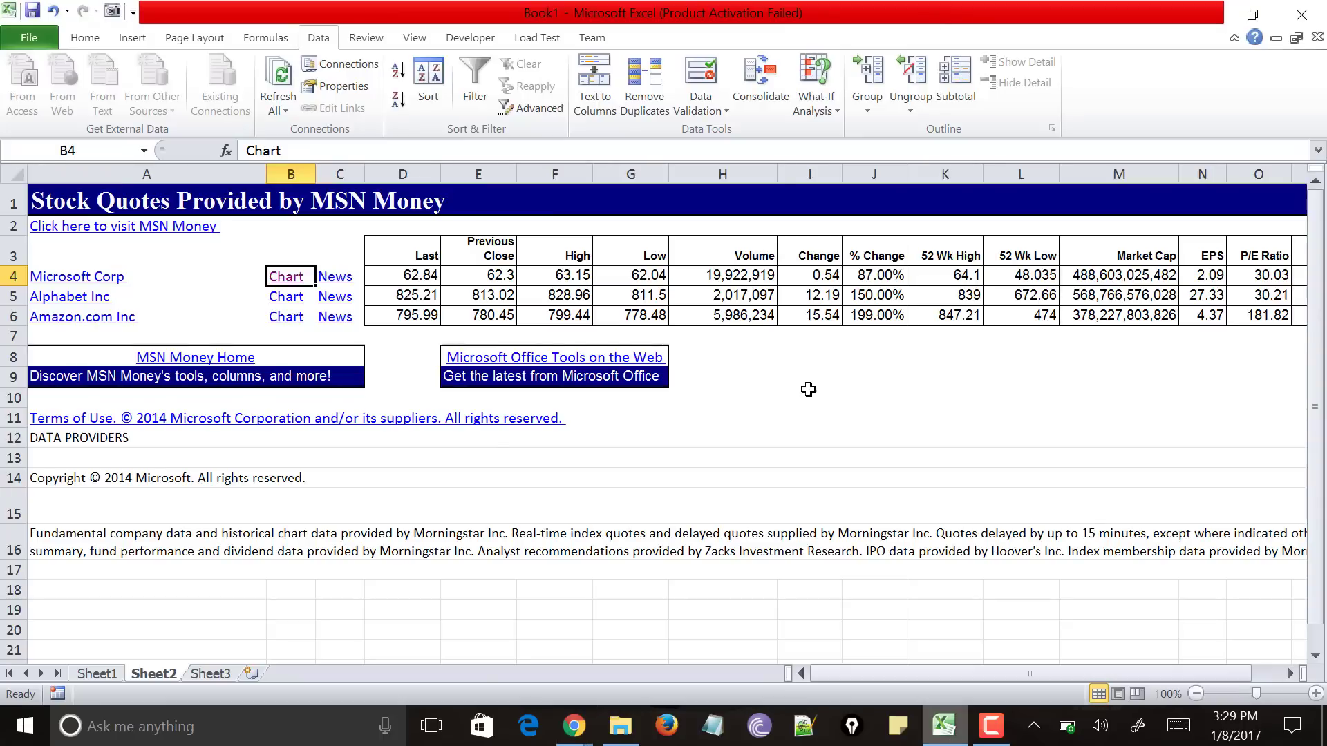